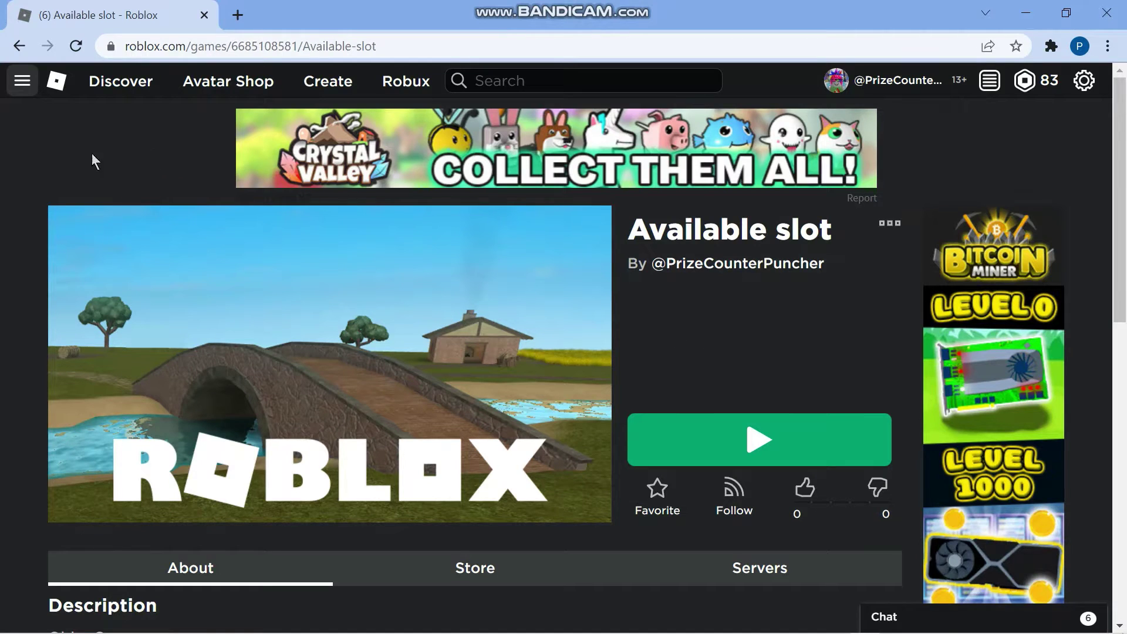
# Drag the avatar's Body Type slider to 0% in the Avatar Editor
pyautogui.click(21, 81)
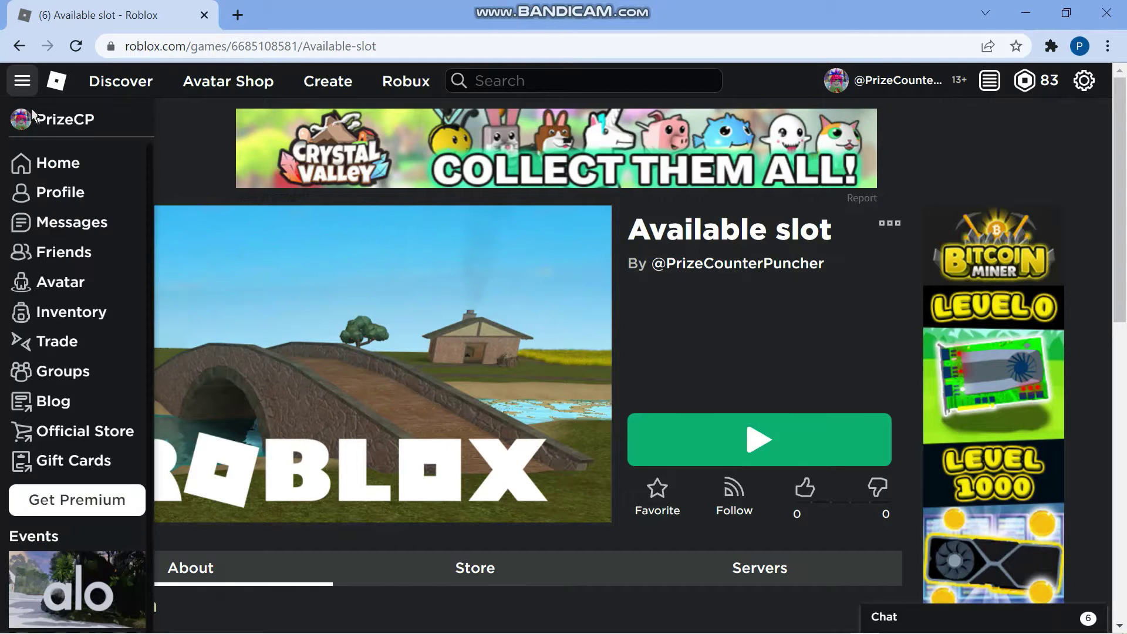
pyautogui.click(61, 292)
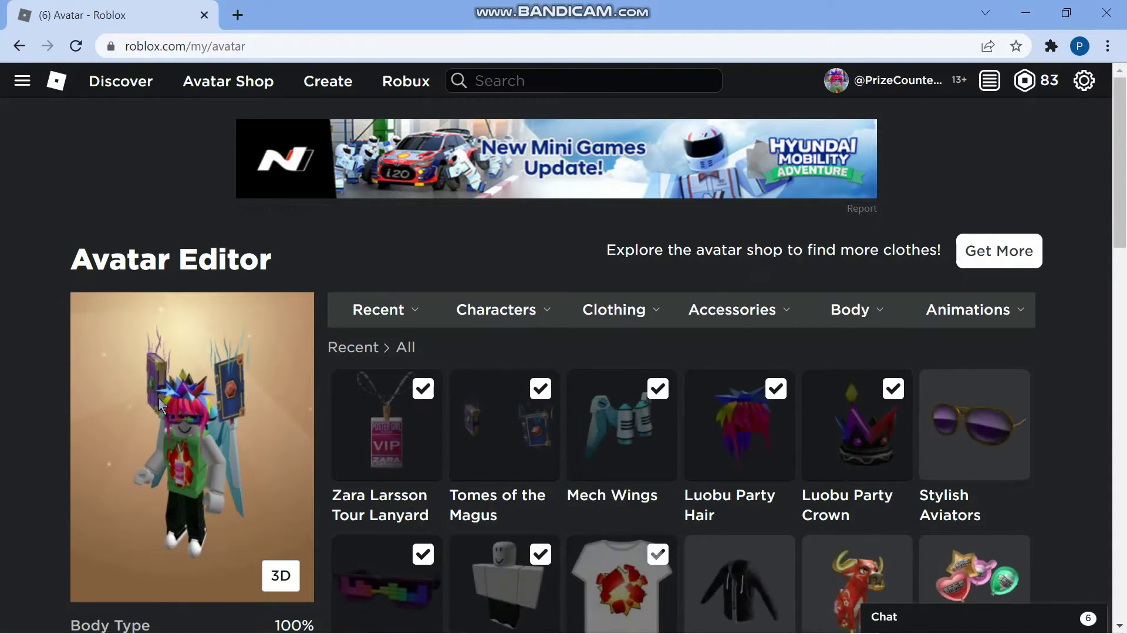
pyautogui.scroll(-2, 159, 398)
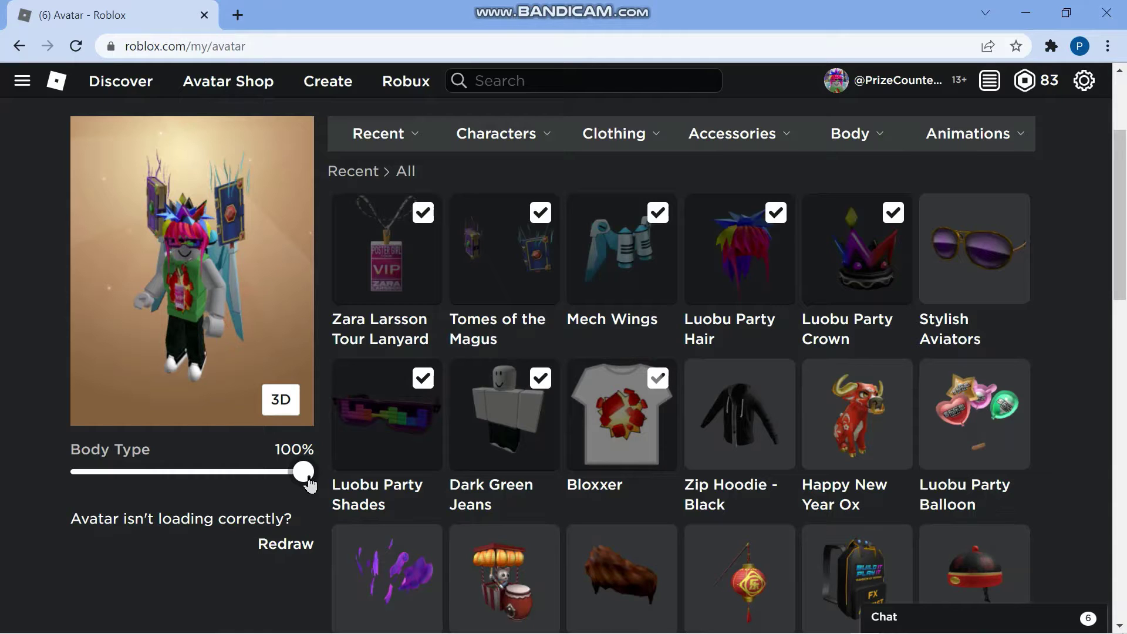
pyautogui.moveTo(308, 480); pyautogui.dragTo(59, 469)
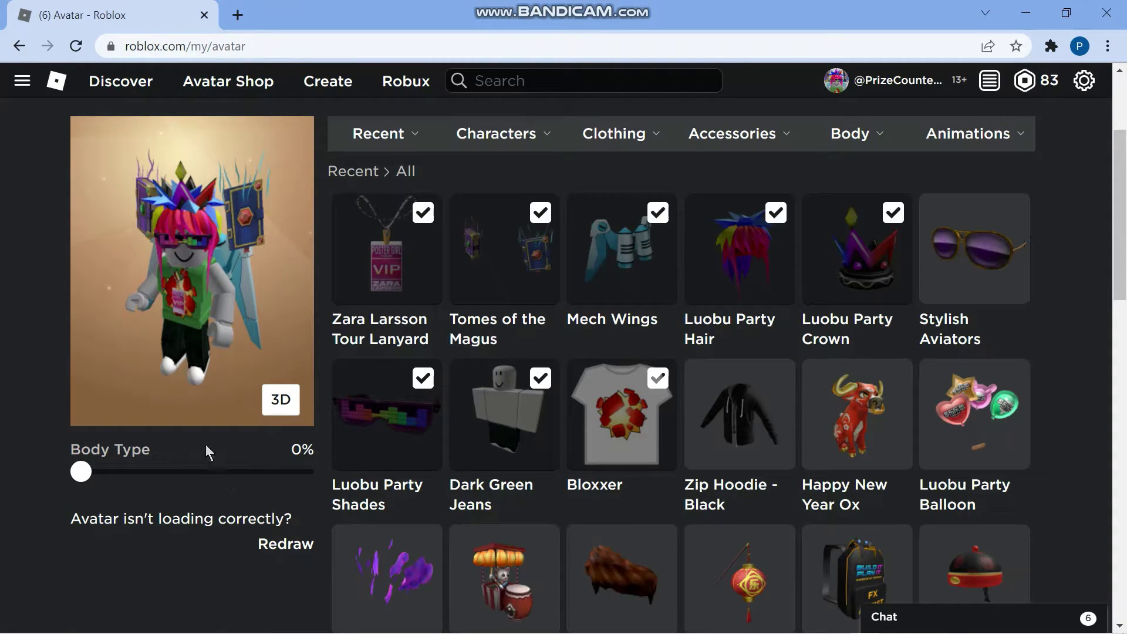
# Go back to Home and bring up the Available slot game page
pyautogui.click(25, 88)
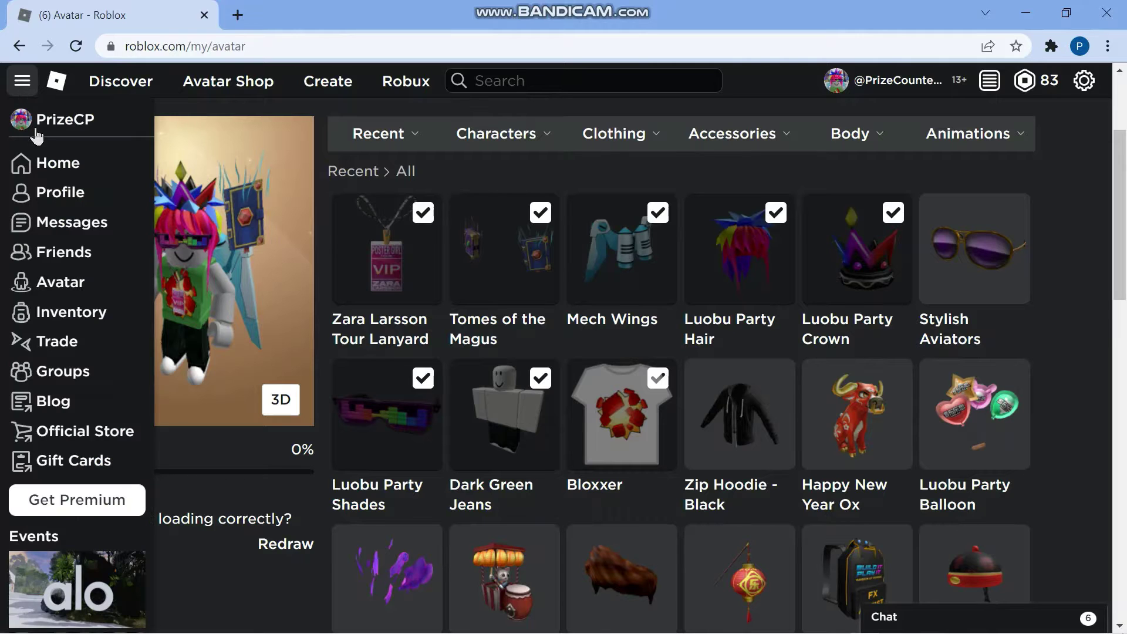
pyautogui.click(59, 167)
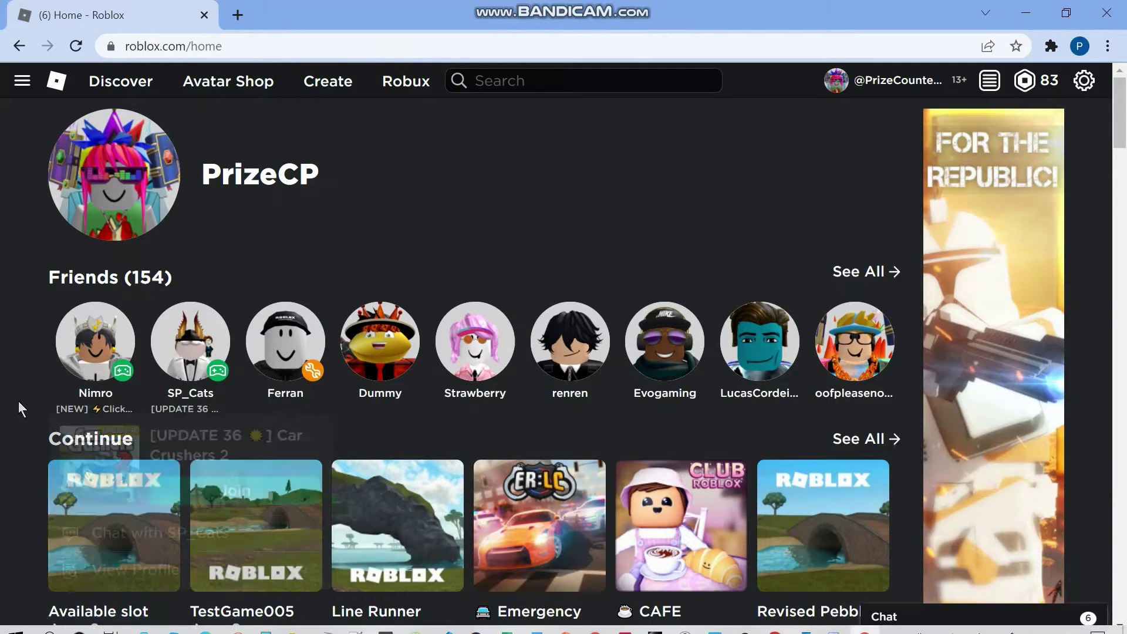
pyautogui.click(116, 511)
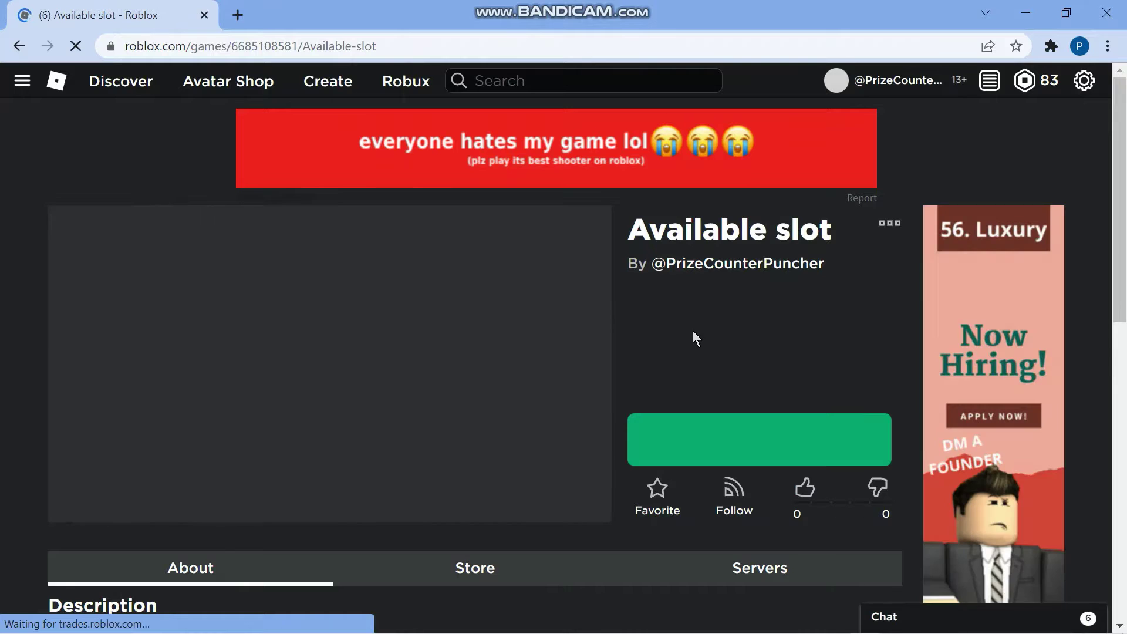
# Launch Available slot, walk the 0% Body Type avatar past the balls, and orbit to view it
pyautogui.click(746, 449)
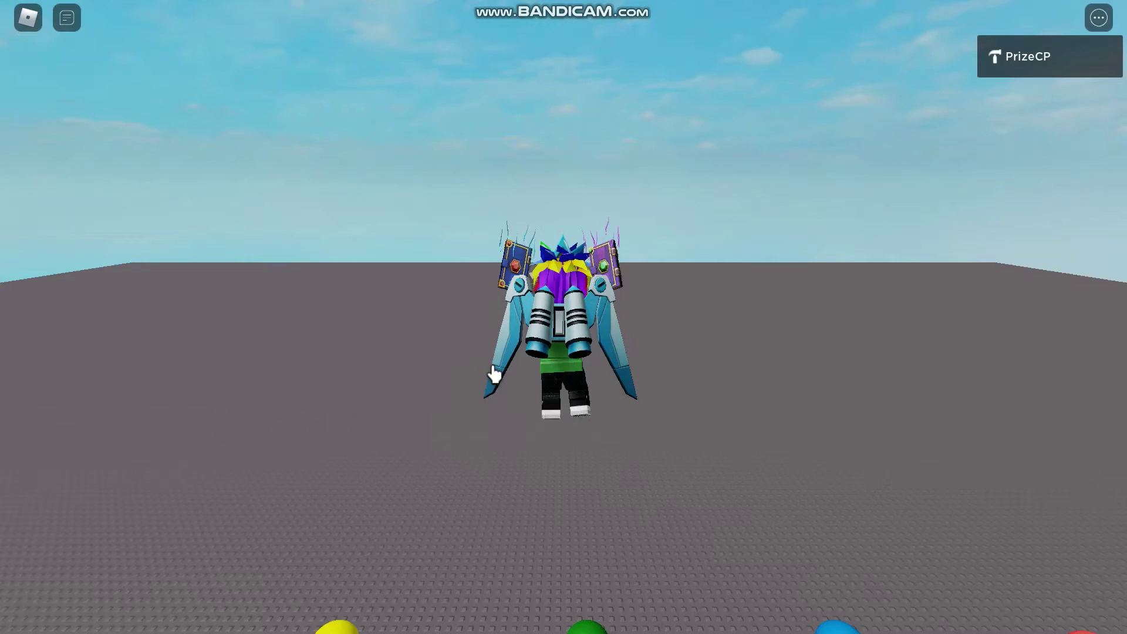
pyautogui.press('w')
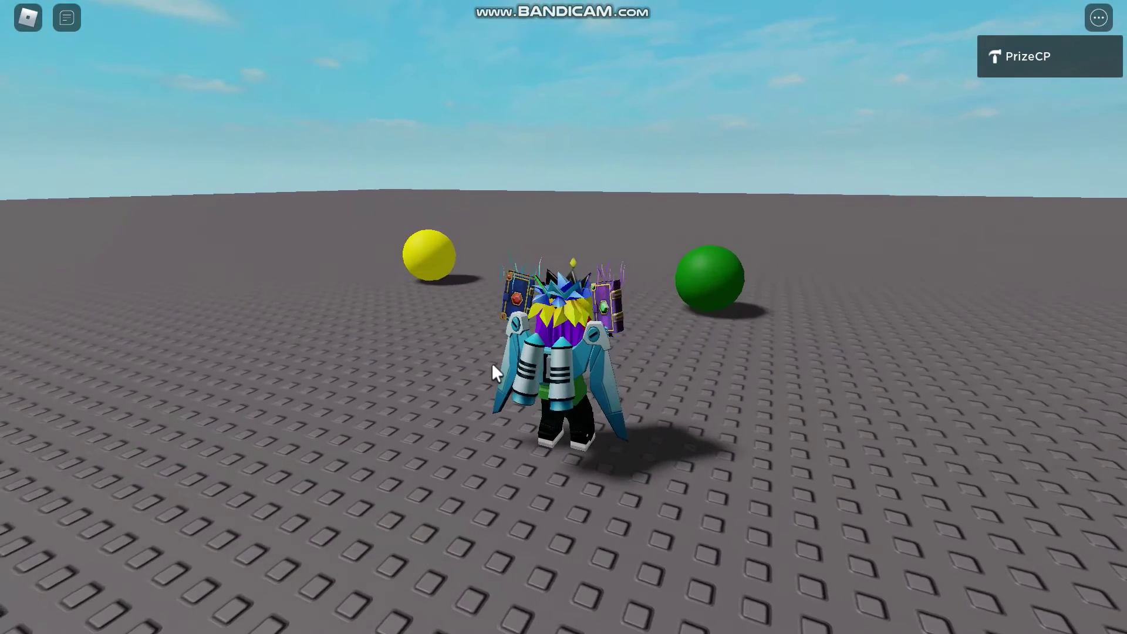
pyautogui.press('w')
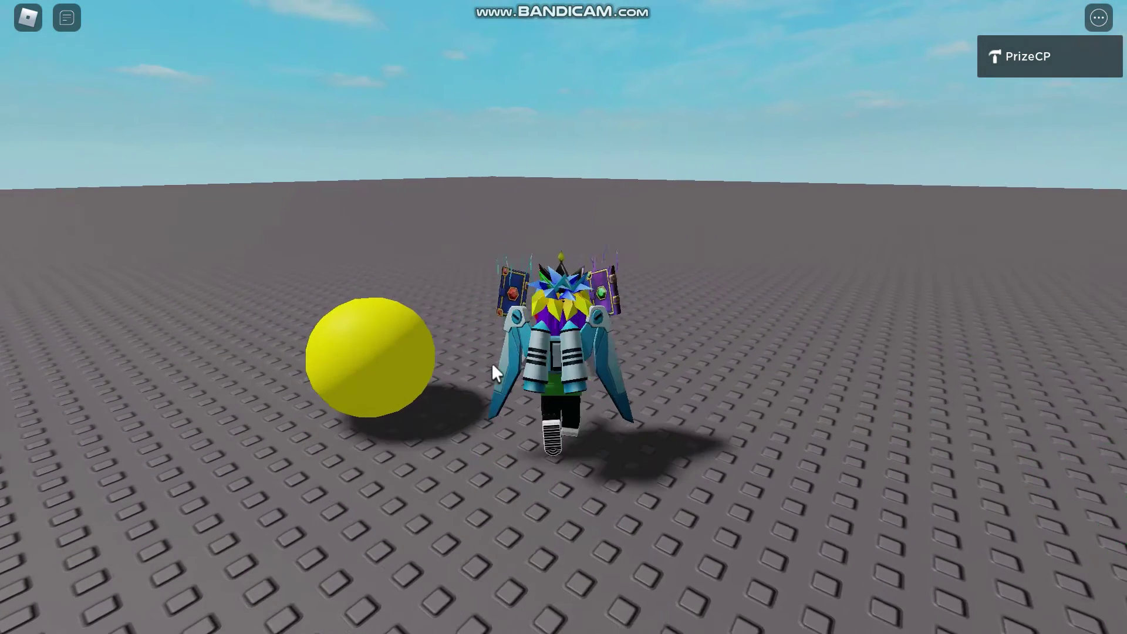
pyautogui.press('s')
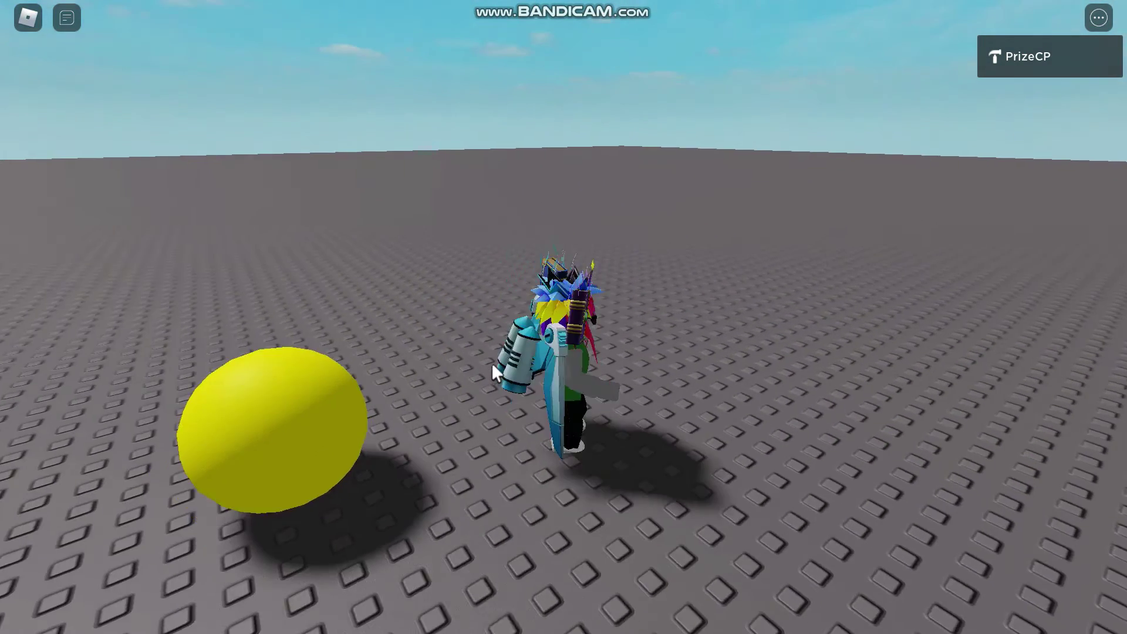
pyautogui.moveTo(492, 363); pyautogui.dragTo(491, 361, button='right')
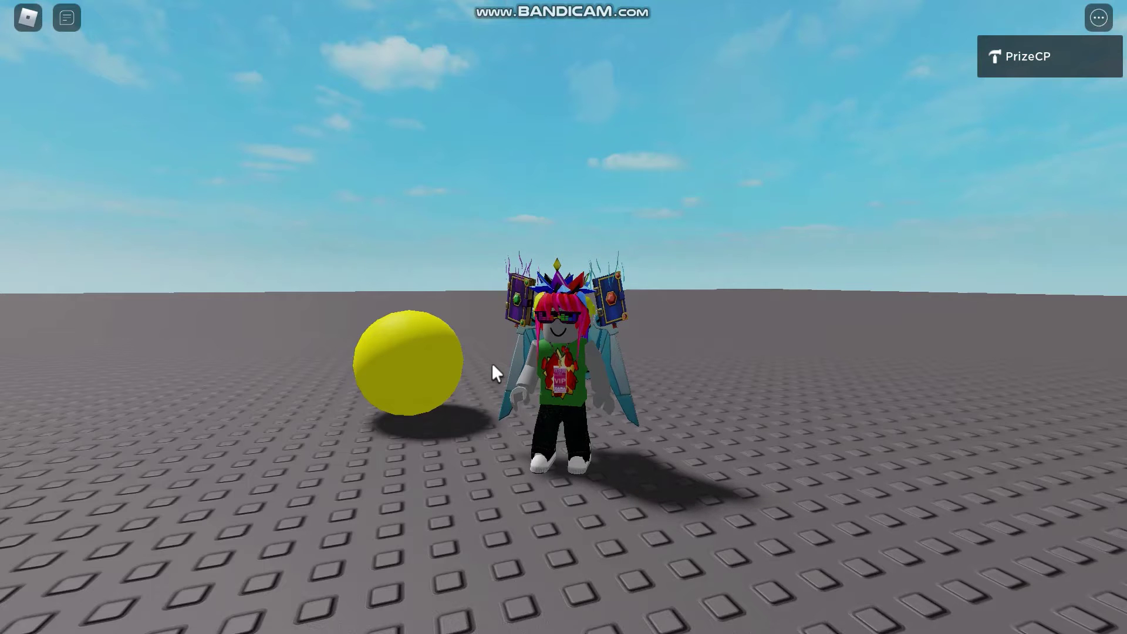
pyautogui.moveTo(491, 363); pyautogui.dragTo(484, 373, button='right')
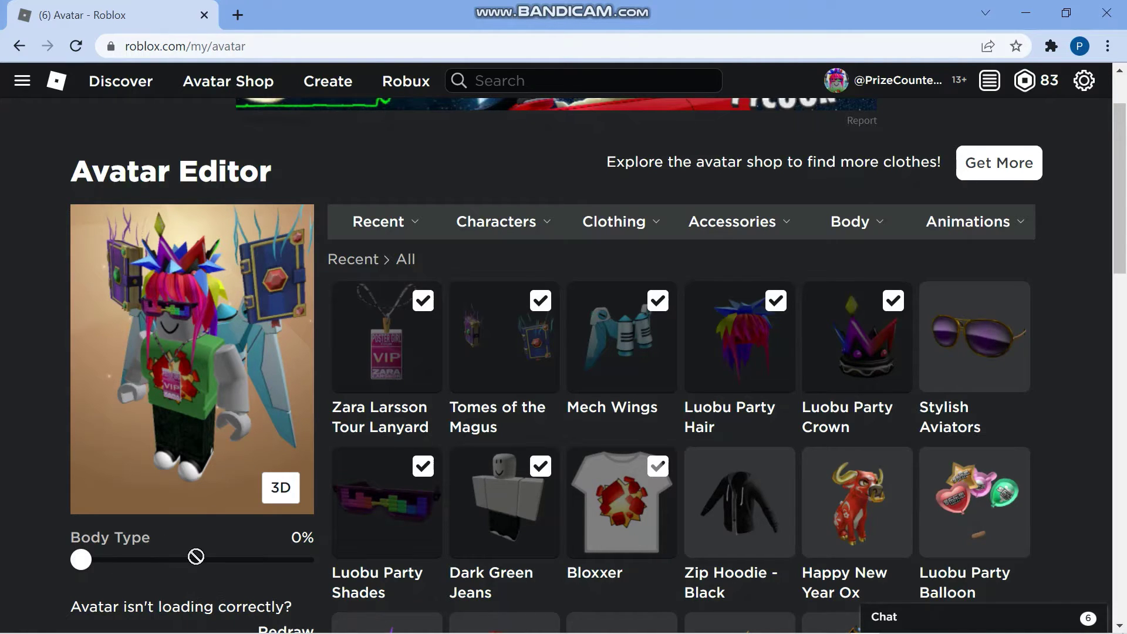
pyautogui.moveTo(850, 221)
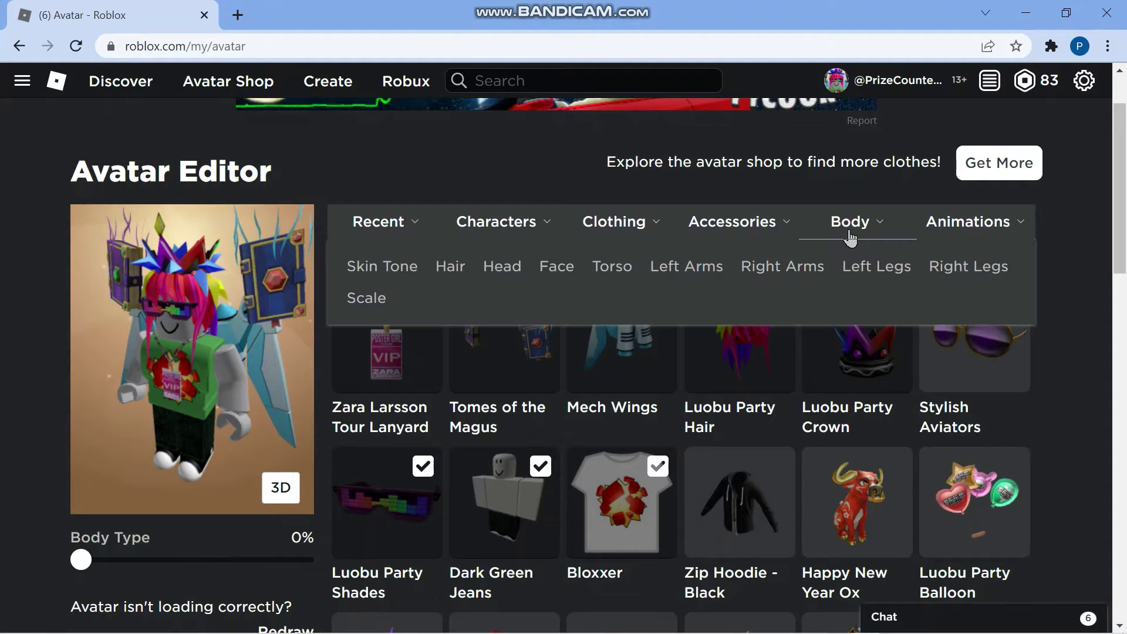
# Switch the avatar's body type to R15 in the Body Scale settings
pyautogui.click(370, 301)
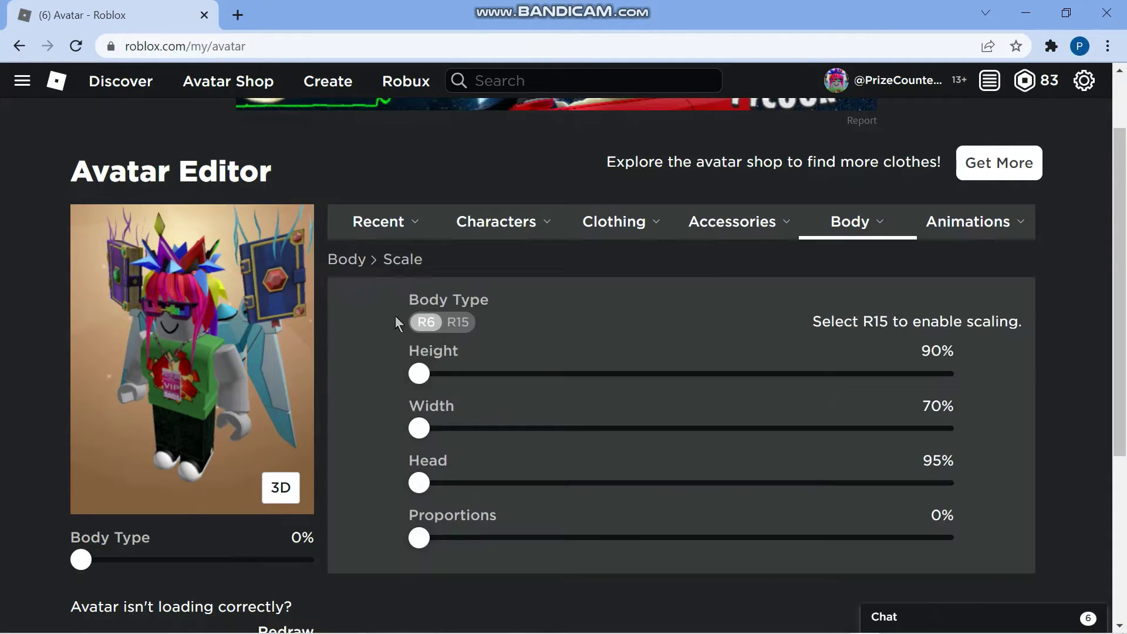
pyautogui.click(460, 324)
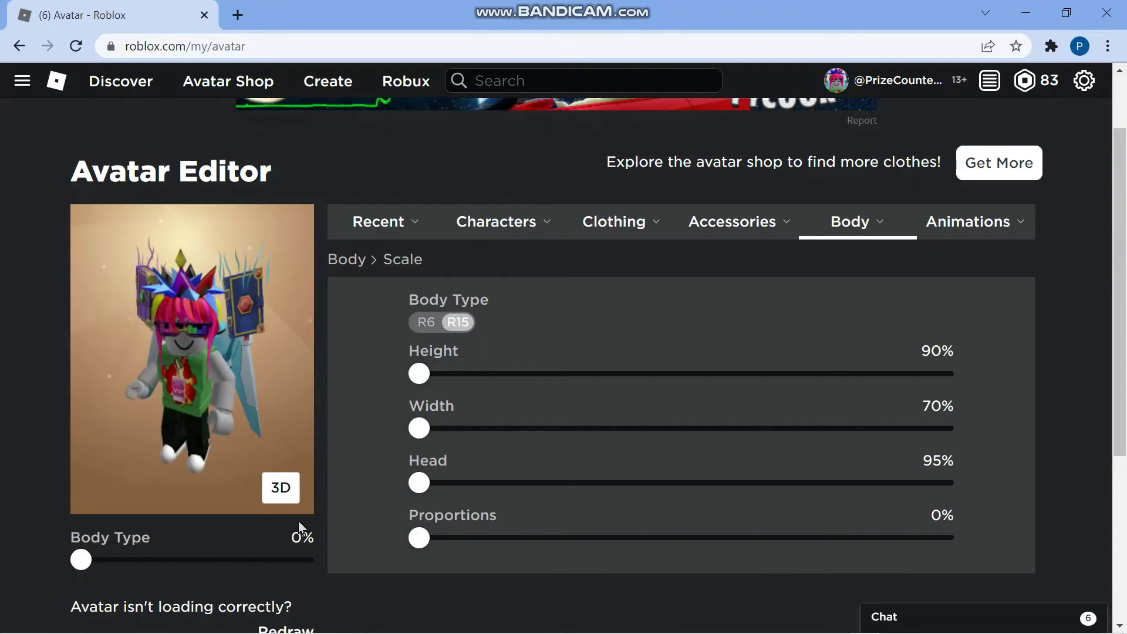
pyautogui.moveTo(82, 561)
pyautogui.mouseDown()
pyautogui.moveTo(309, 580)
pyautogui.moveTo(64, 579)
pyautogui.mouseUp()
# Set Height to 105%, Width 100%, Head 100% and Body Type 100%
pyautogui.moveTo(418, 374)
pyautogui.mouseDown()
pyautogui.moveTo(537, 391)
pyautogui.moveTo(911, 394)
pyautogui.mouseUp()
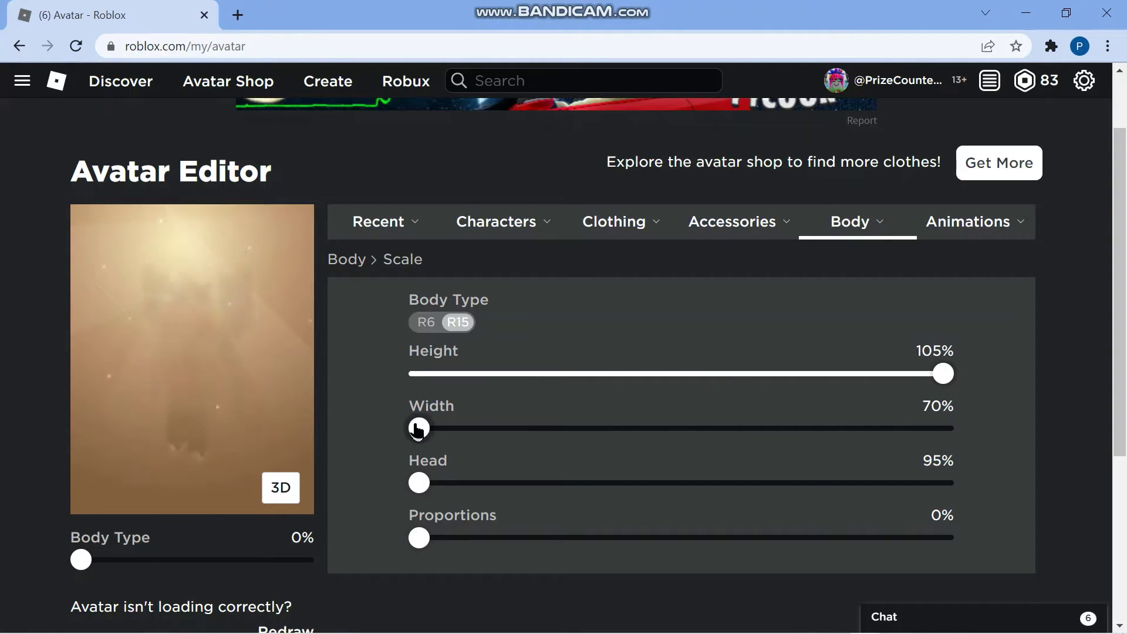
pyautogui.moveTo(418, 429); pyautogui.dragTo(934, 438)
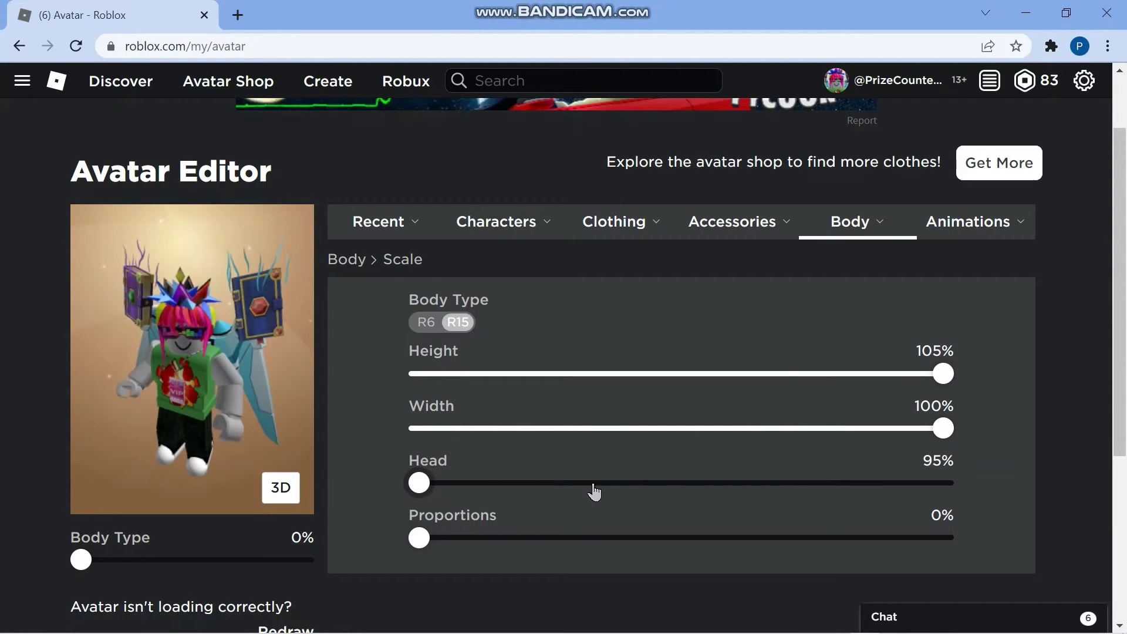
pyautogui.click(939, 485)
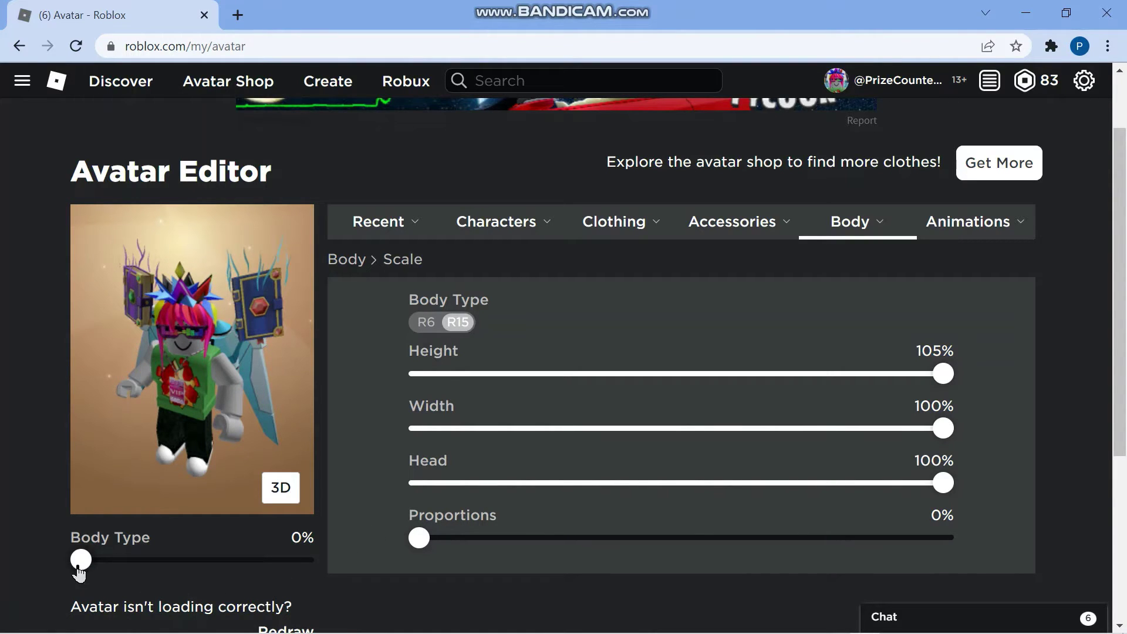
pyautogui.moveTo(81, 564)
pyautogui.mouseDown()
pyautogui.moveTo(113, 576)
pyautogui.moveTo(401, 577)
pyautogui.mouseUp()
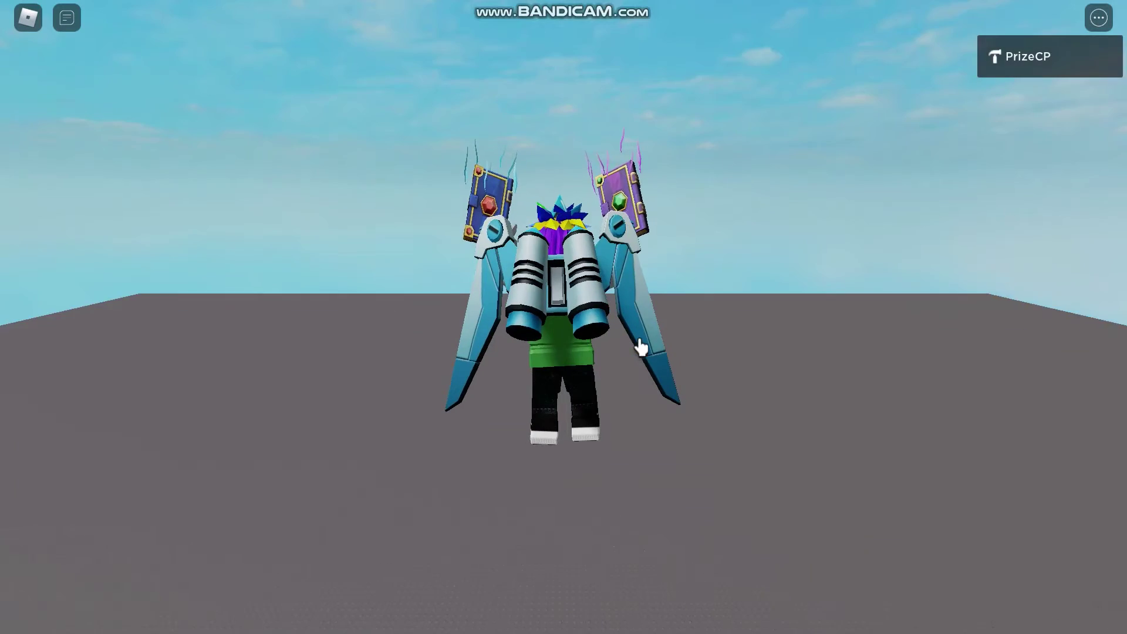
# Walk the R15 avatar across the baseplate and tilt the camera to see it head-on
pyautogui.press('d')
pyautogui.press('w')
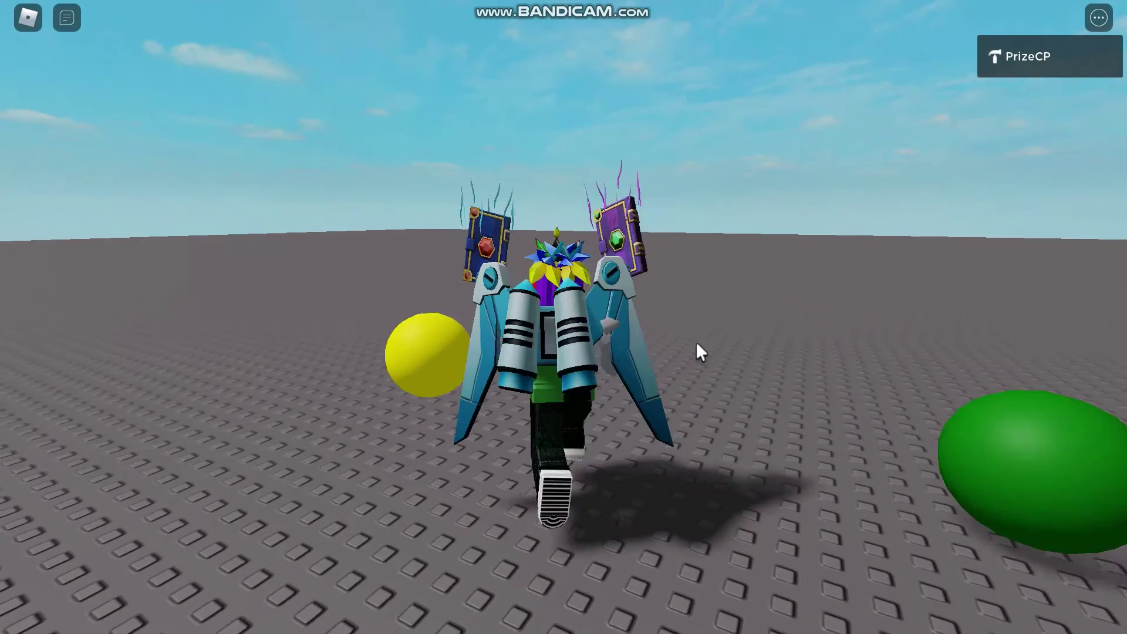
pyautogui.press('s')
pyautogui.moveTo(696, 353); pyautogui.dragTo(696, 353, button='right')
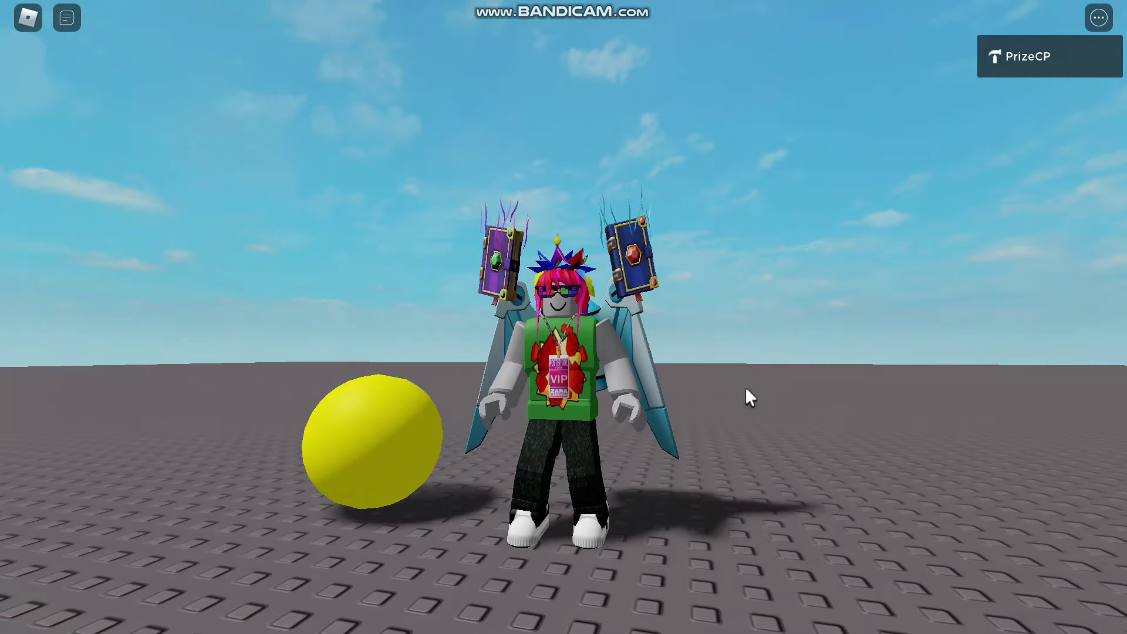
pyautogui.moveTo(746, 387); pyautogui.dragTo(746, 387, button='right')
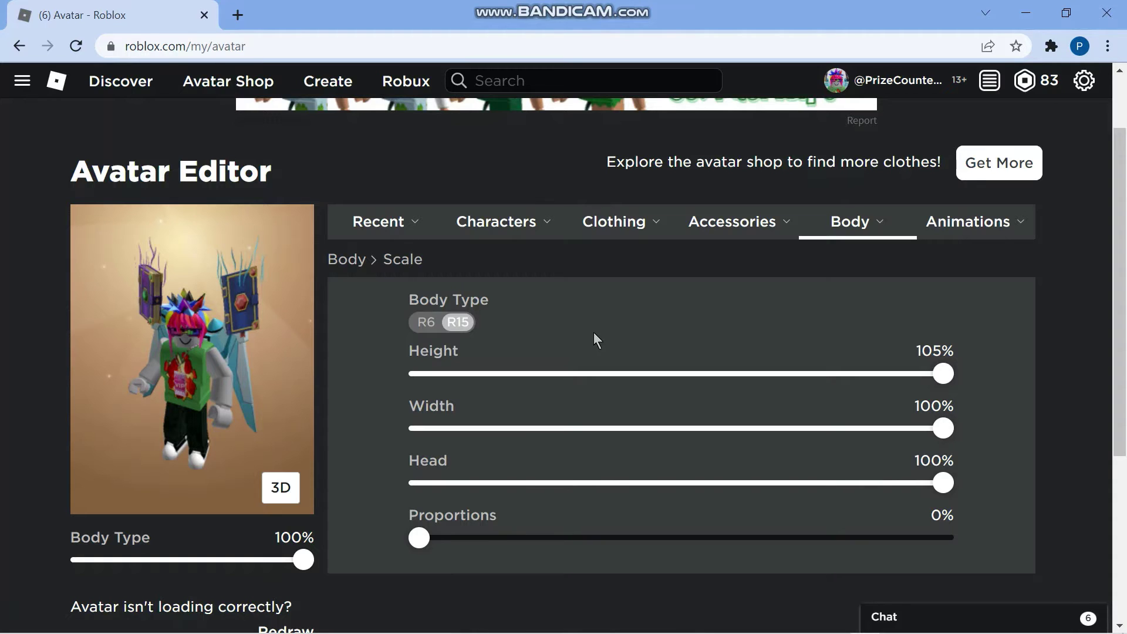
# Set the Body Type toggle in the Scale panel to R6
pyautogui.click(419, 332)
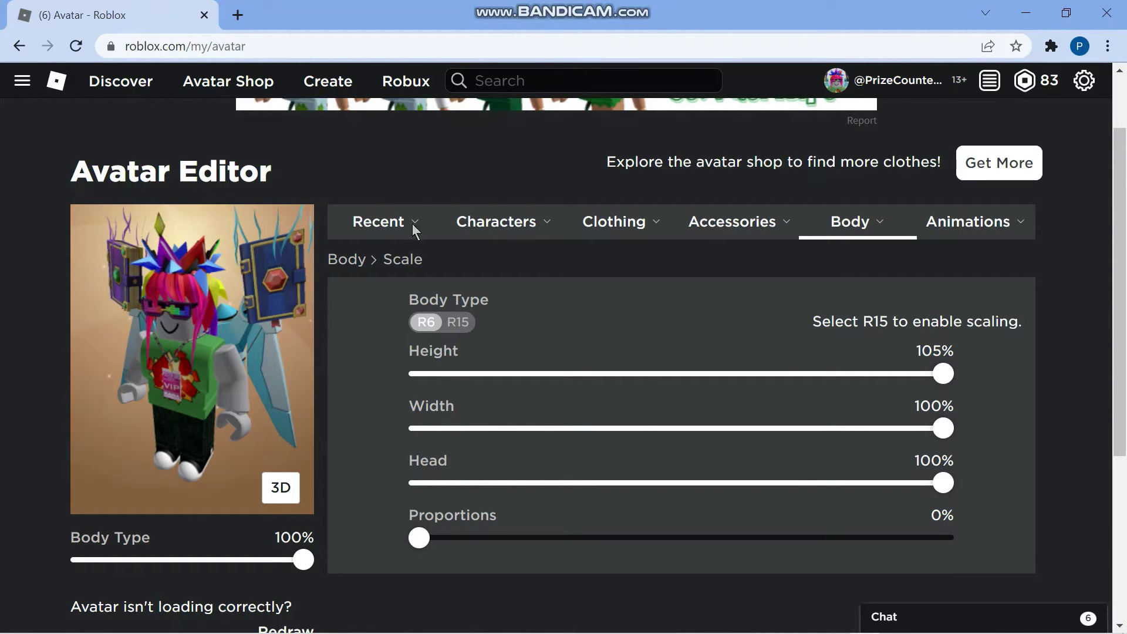
pyautogui.click(21, 88)
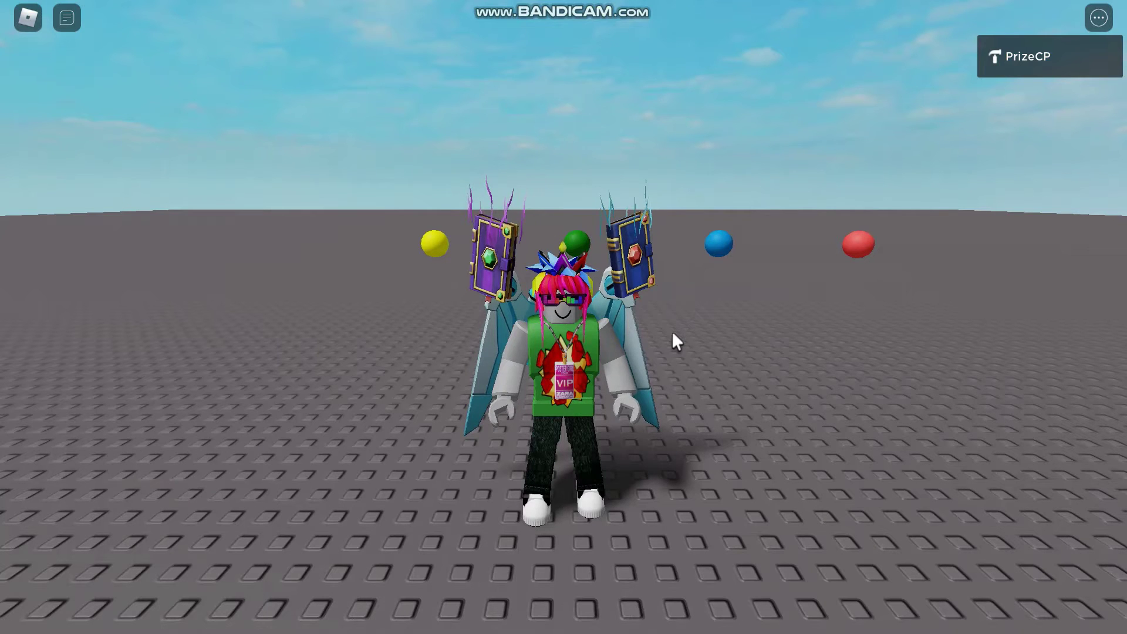
pyautogui.press('s')
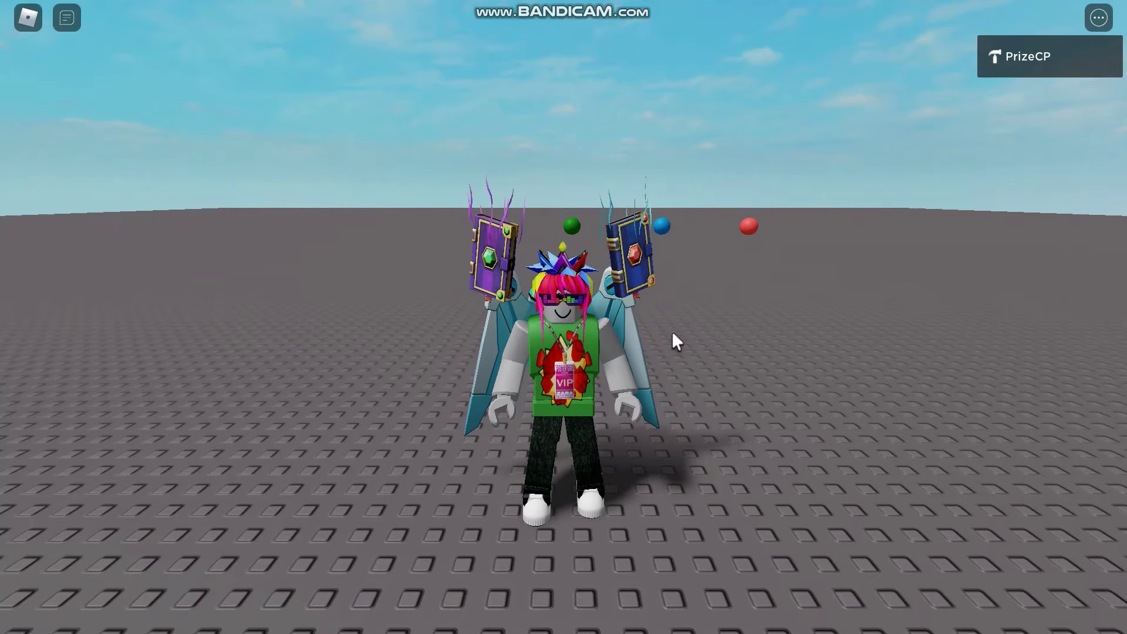
pyautogui.press('s')
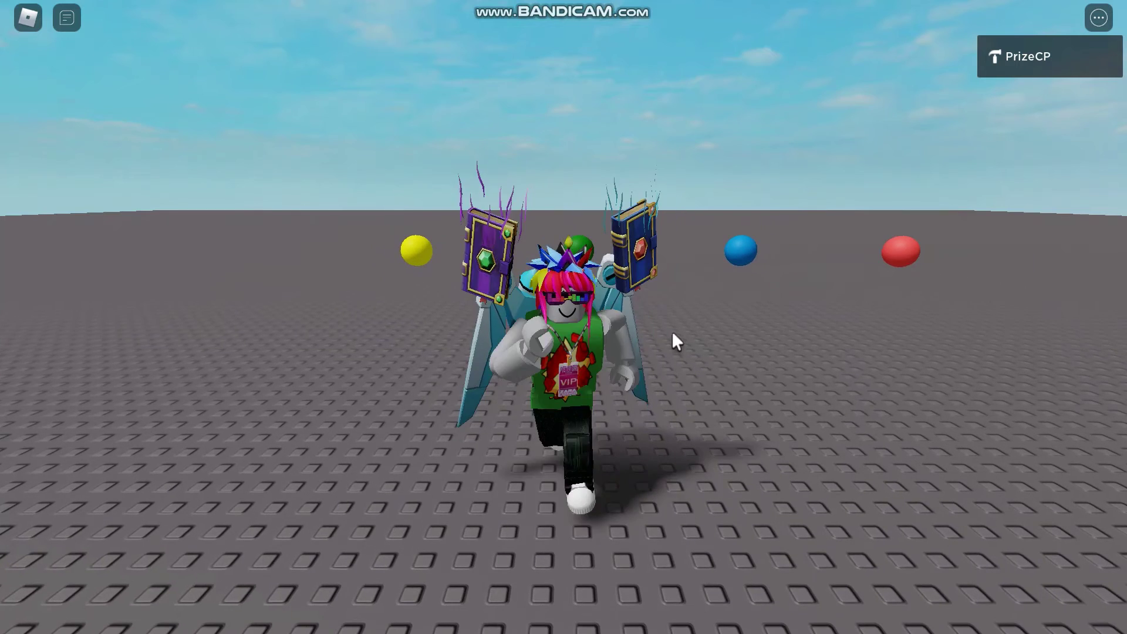
pyautogui.press('s')
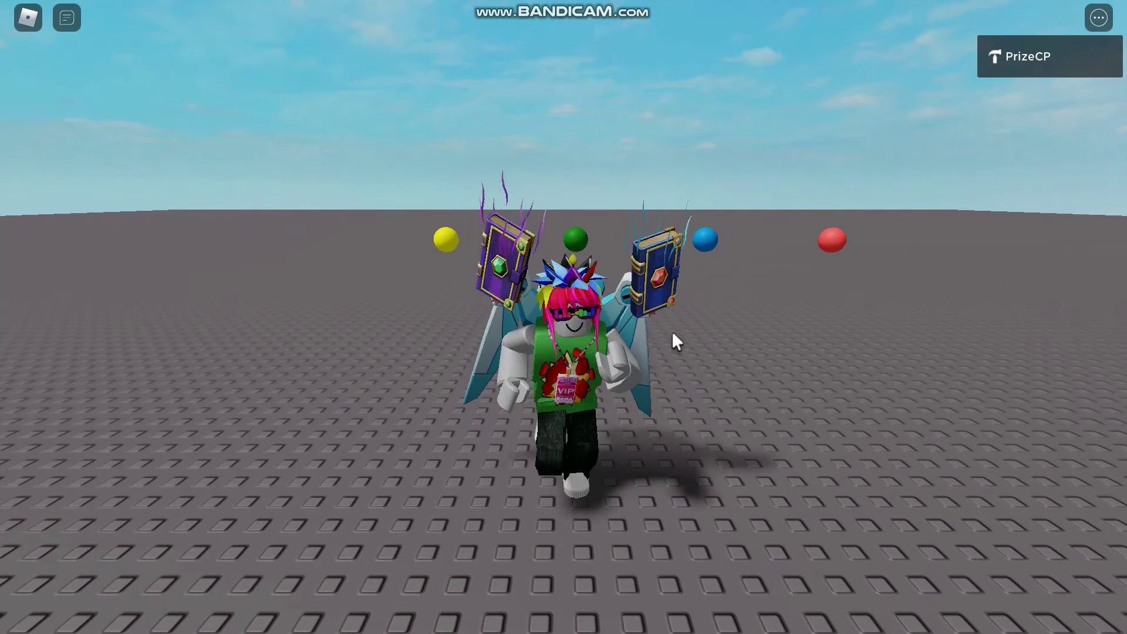
pyautogui.press('s')
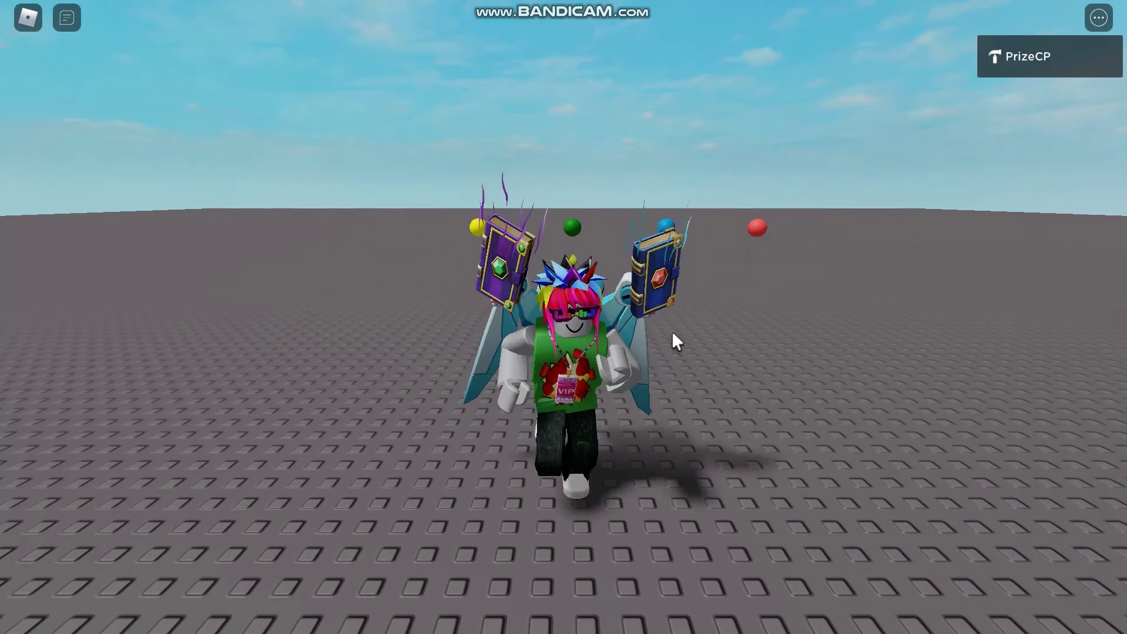
pyautogui.press('s')
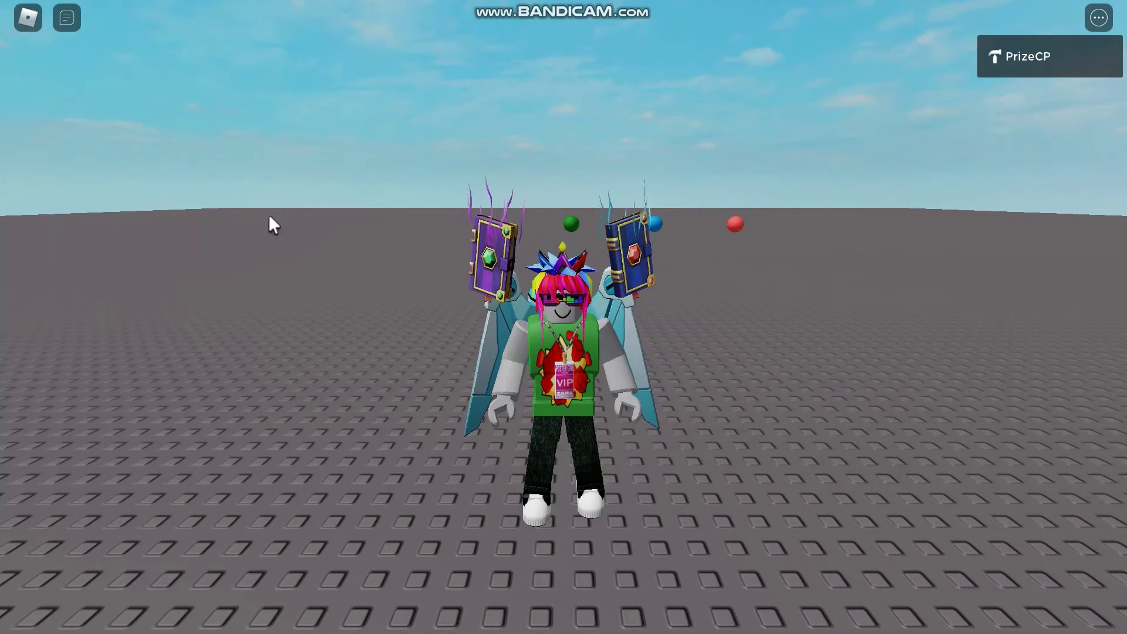
# Leave the running game and open Available slot in Studio from the Create page
pyautogui.click(24, 20)
pyautogui.click(562, 590)
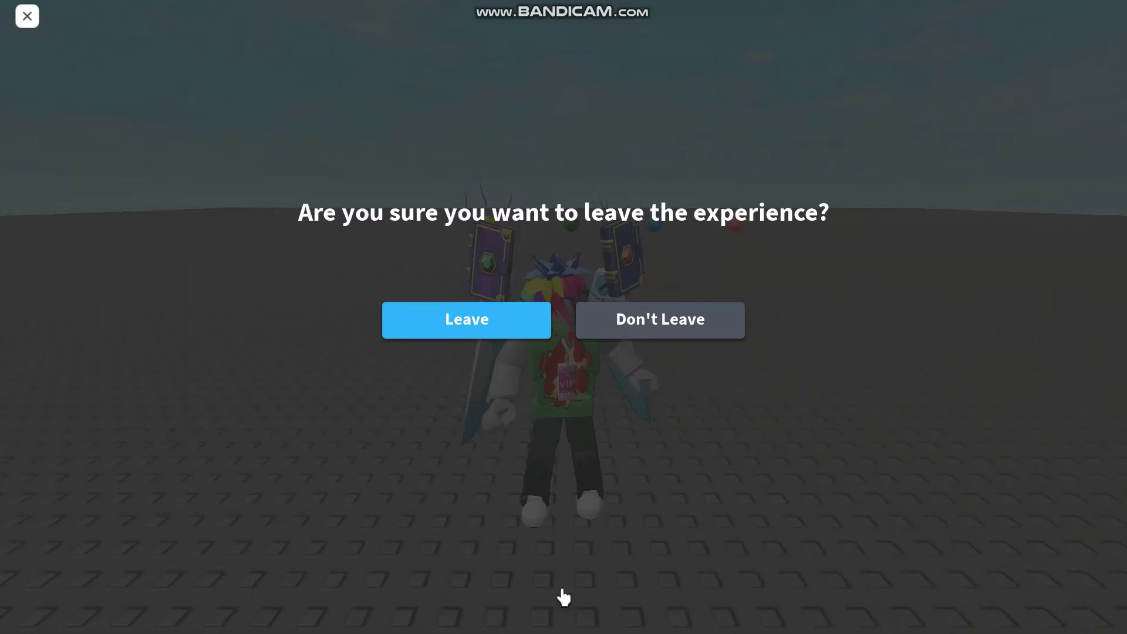
pyautogui.click(481, 332)
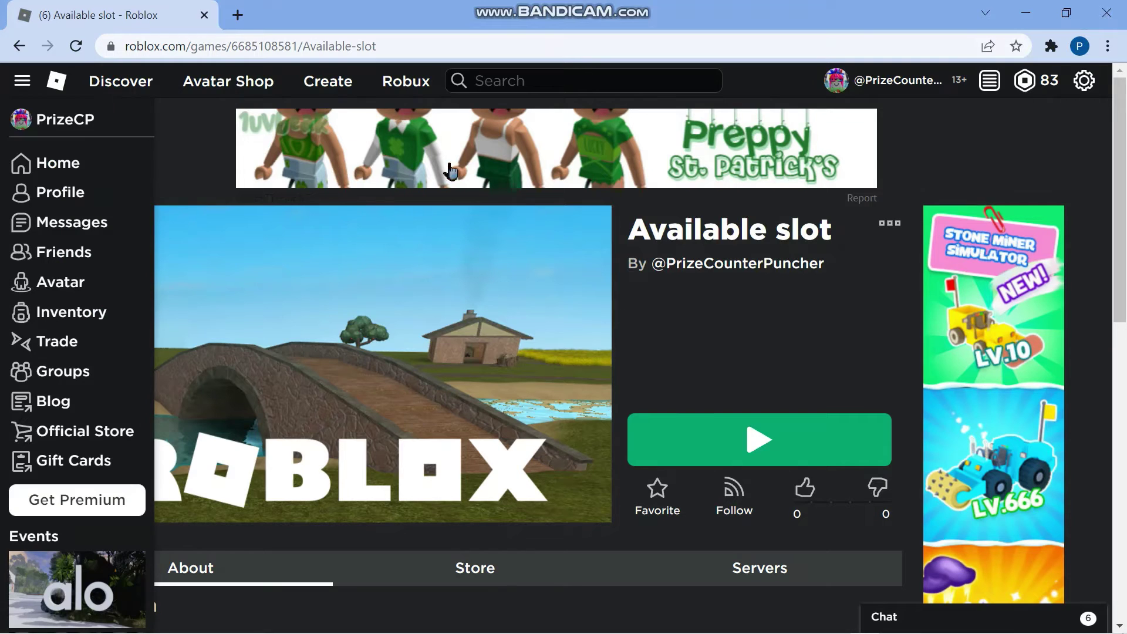
pyautogui.click(328, 81)
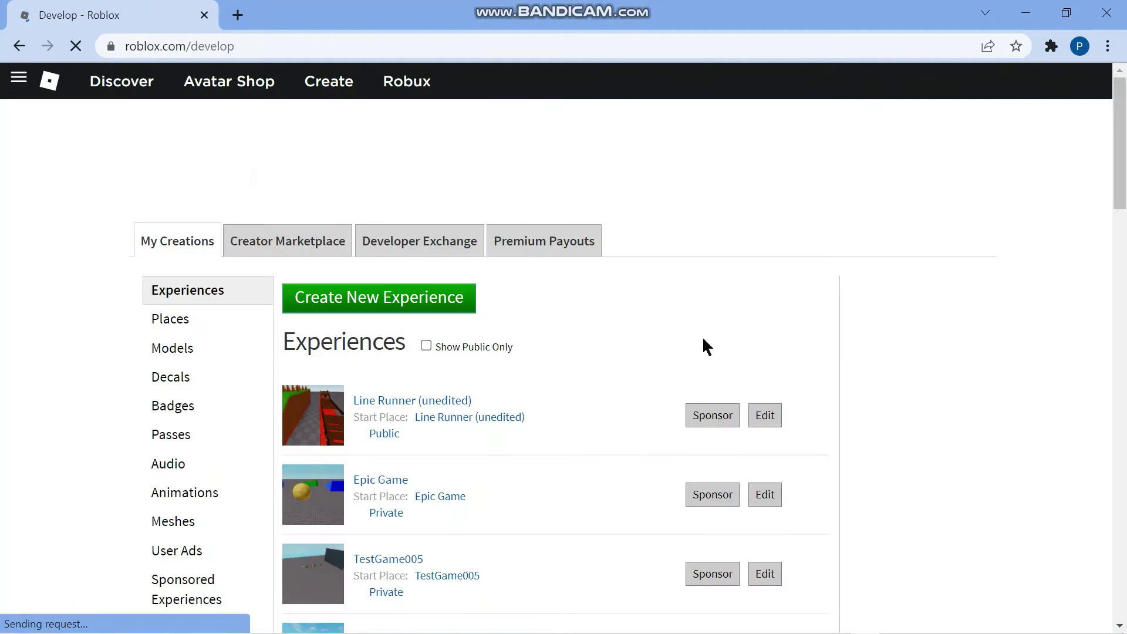
pyautogui.scroll(-5, 643, 336)
pyautogui.scroll(-5, 622, 345)
pyautogui.scroll(-3, 617, 350)
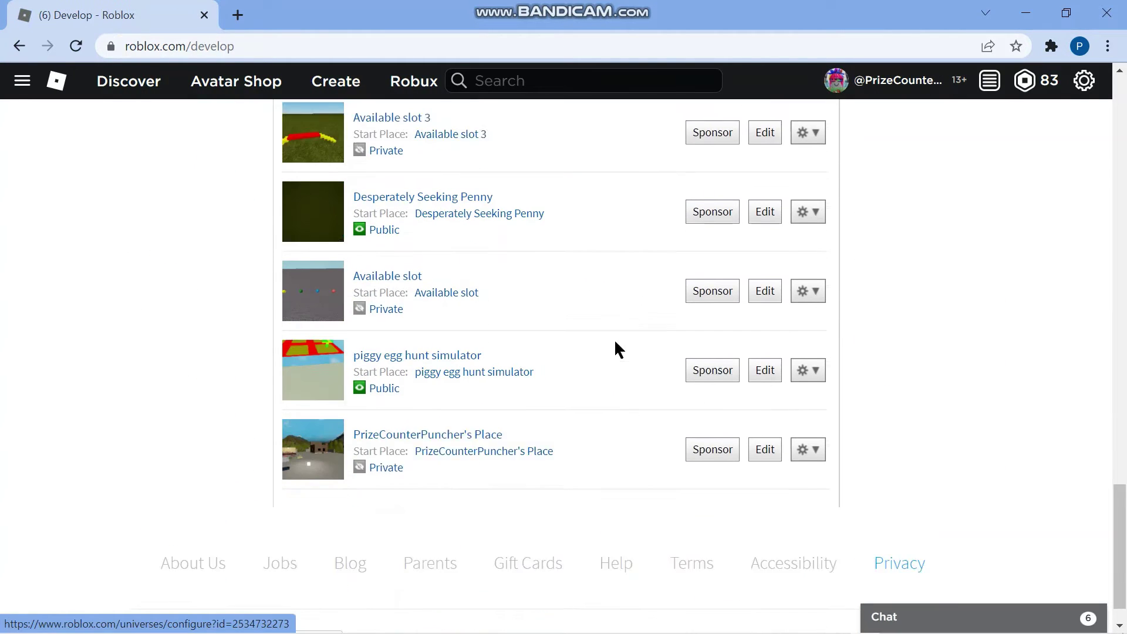
pyautogui.click(765, 249)
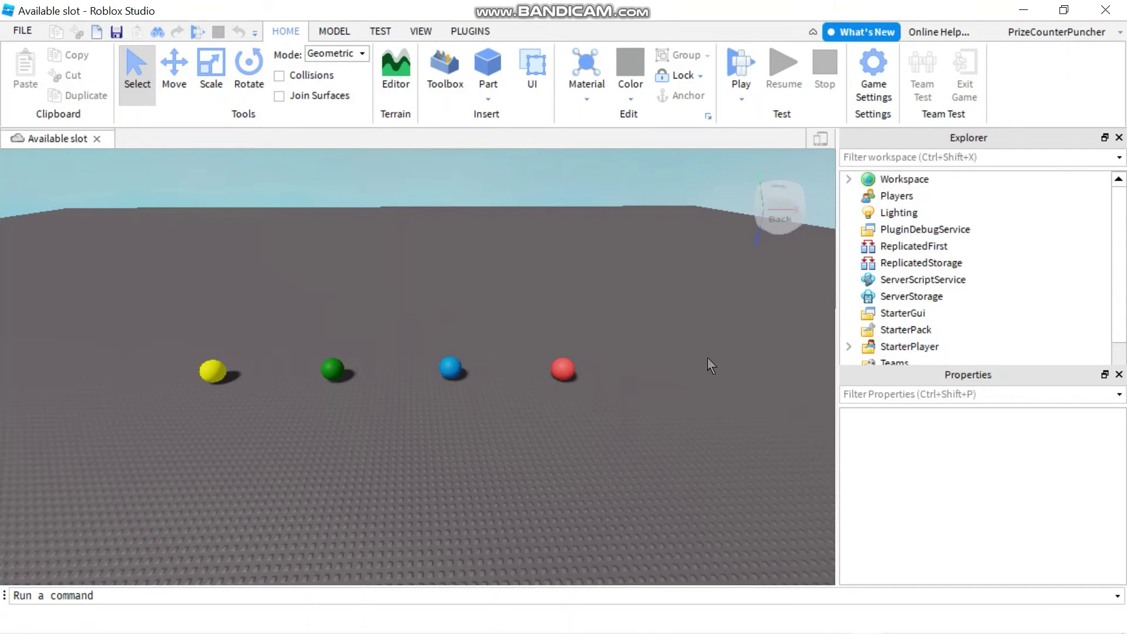
# Set Avatar Type to Player Choice under Game Settings > Avatar, saving and confirming the warning
pyautogui.click(879, 61)
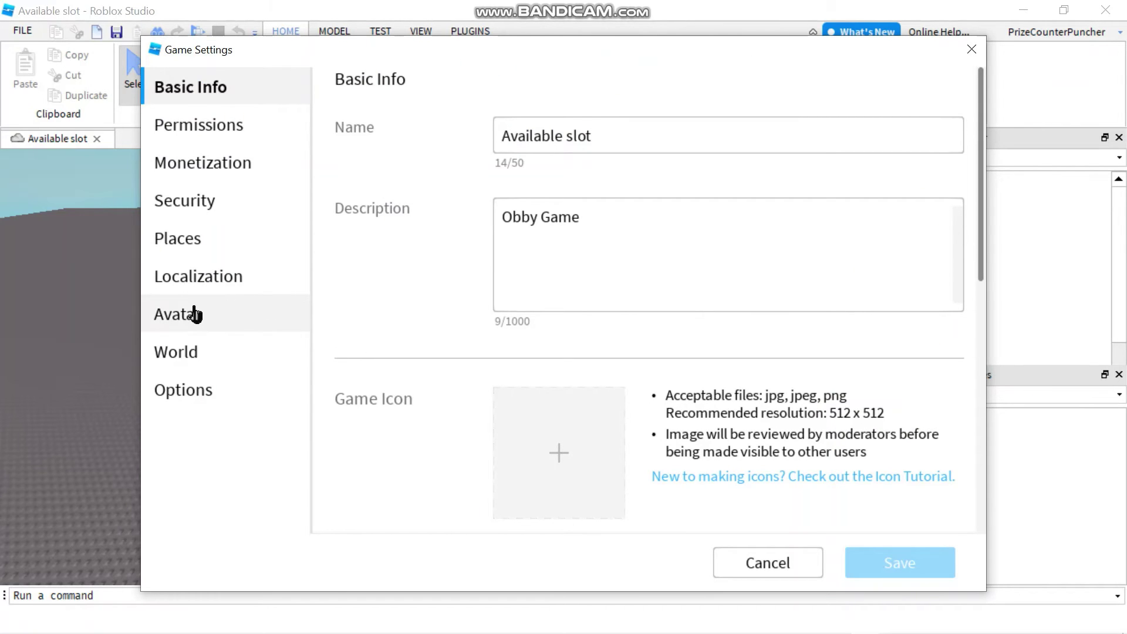
pyautogui.click(194, 314)
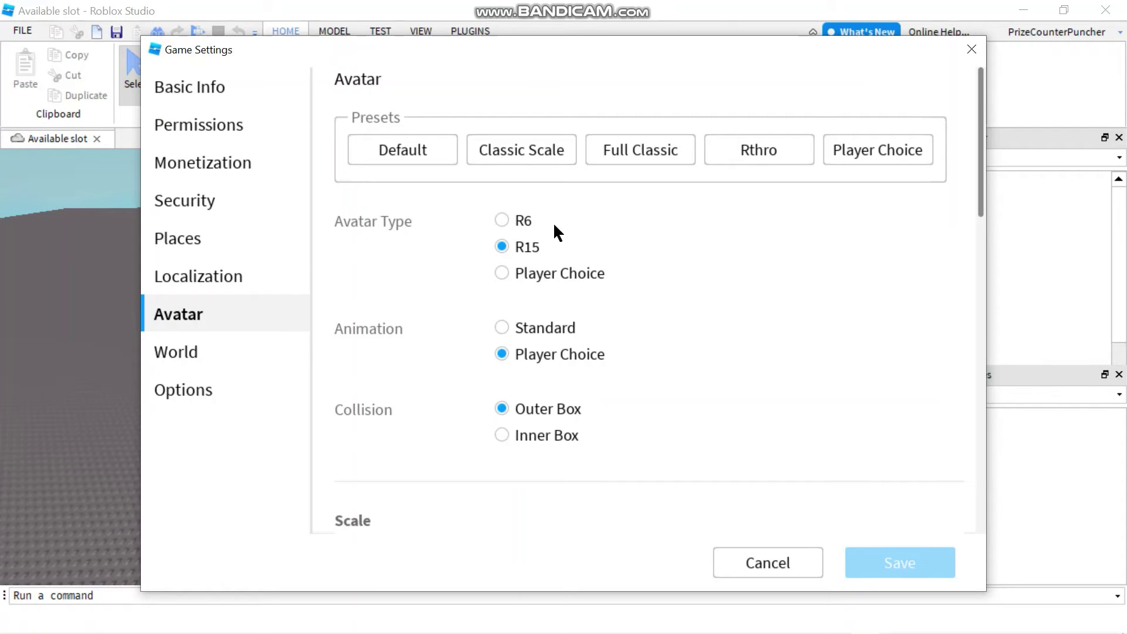
pyautogui.click(502, 273)
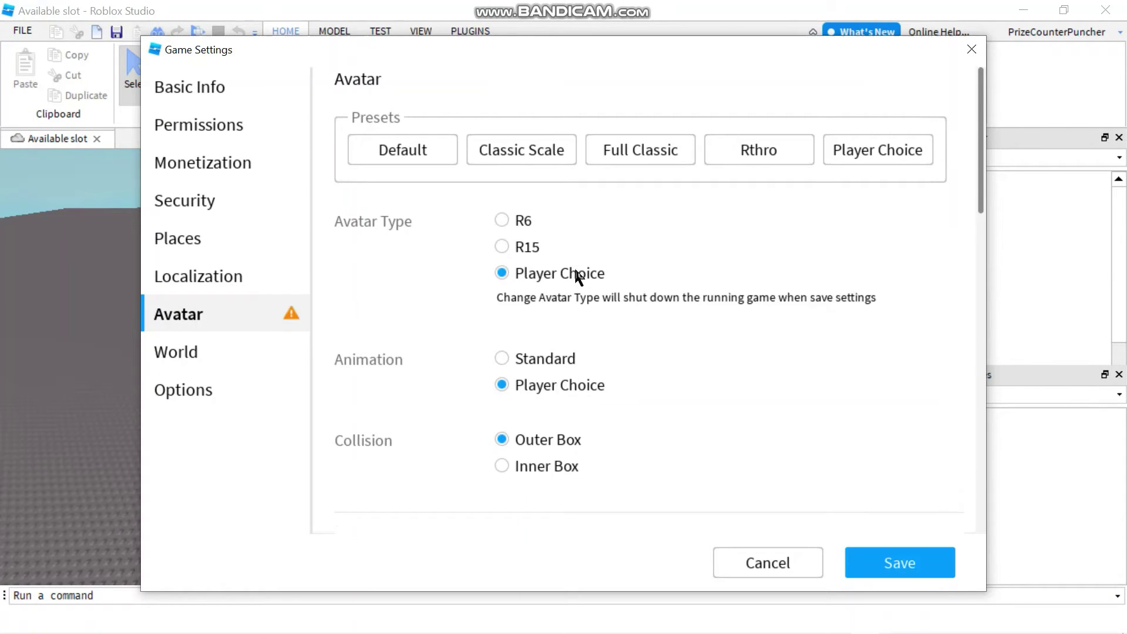
pyautogui.click(884, 576)
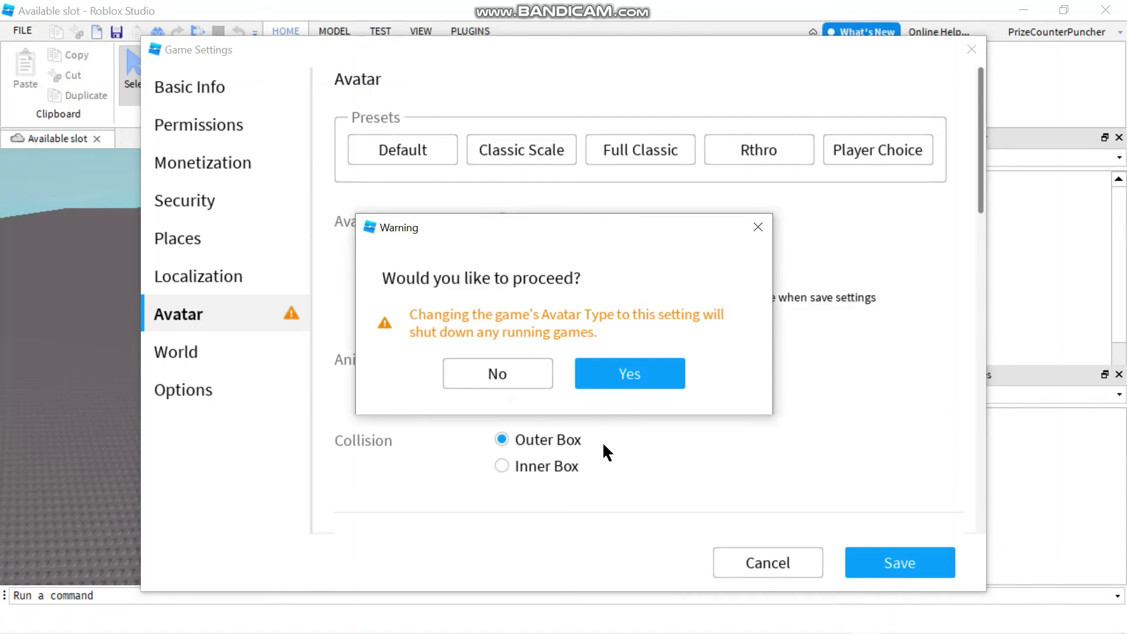
pyautogui.click(638, 385)
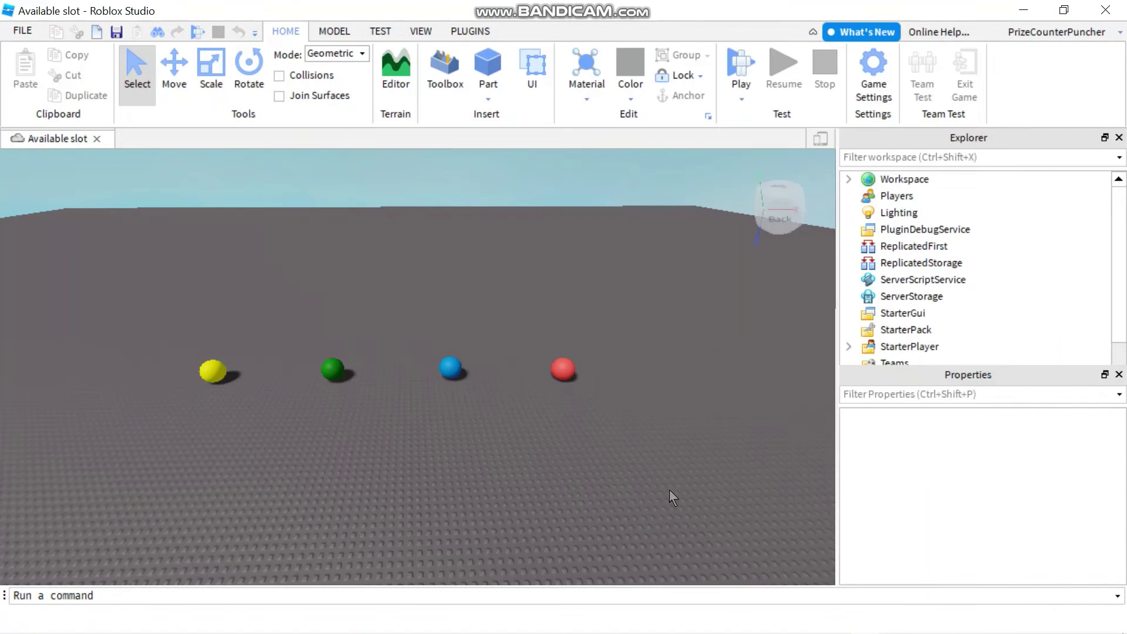
# Publish the Available slot place to Roblox from the File menu
pyautogui.click(33, 39)
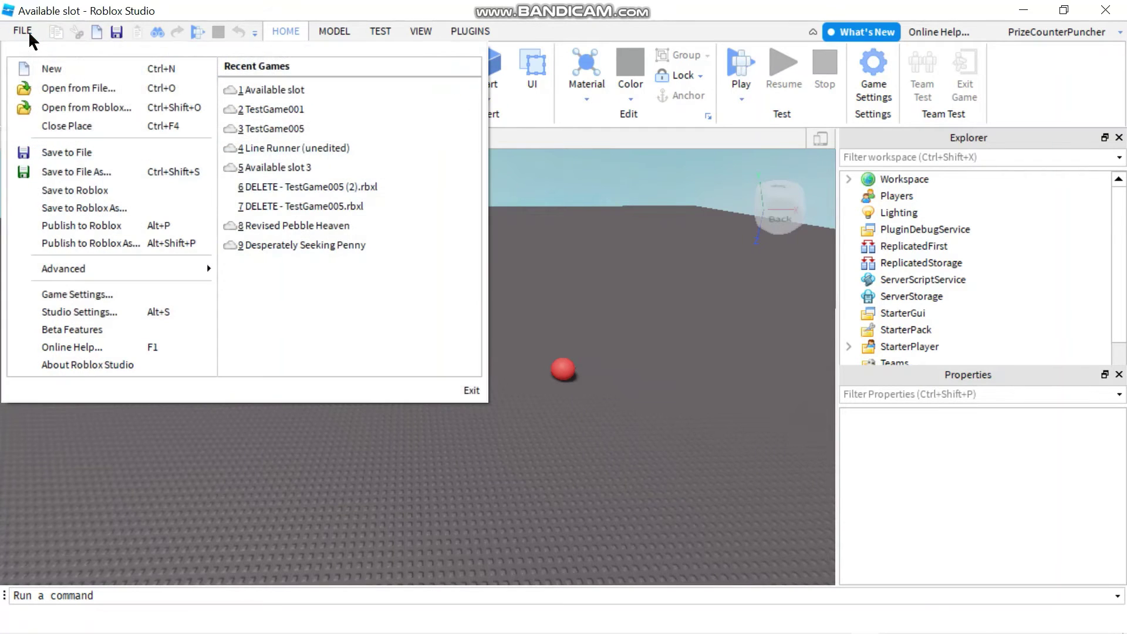
pyautogui.click(62, 225)
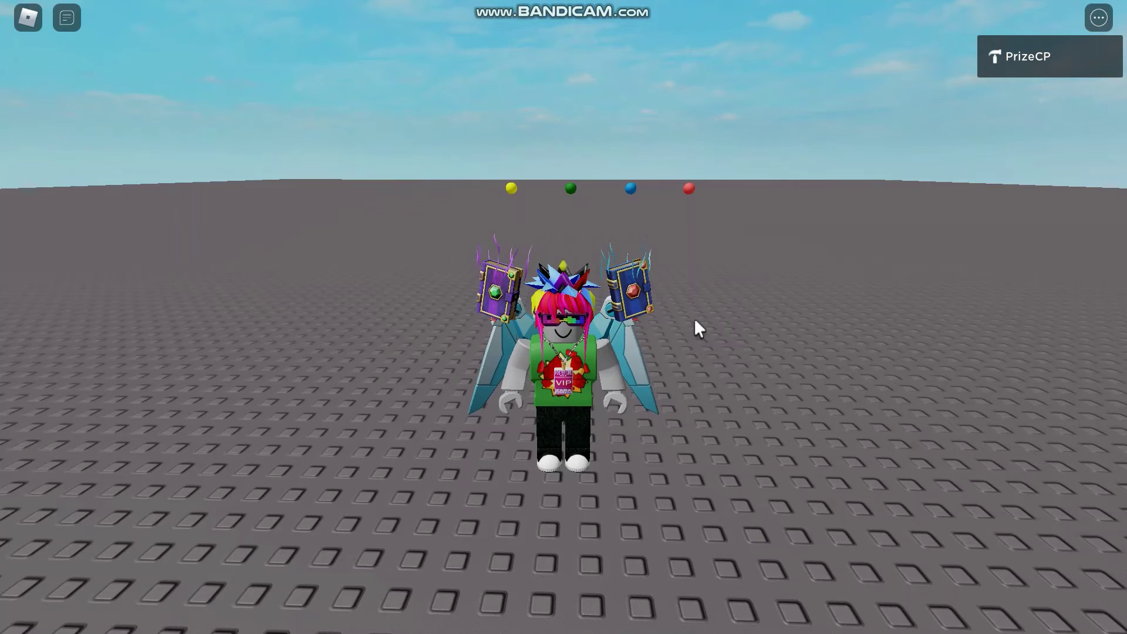
# Walk the avatar toward the camera across the baseplate to test movement
pyautogui.press('s')
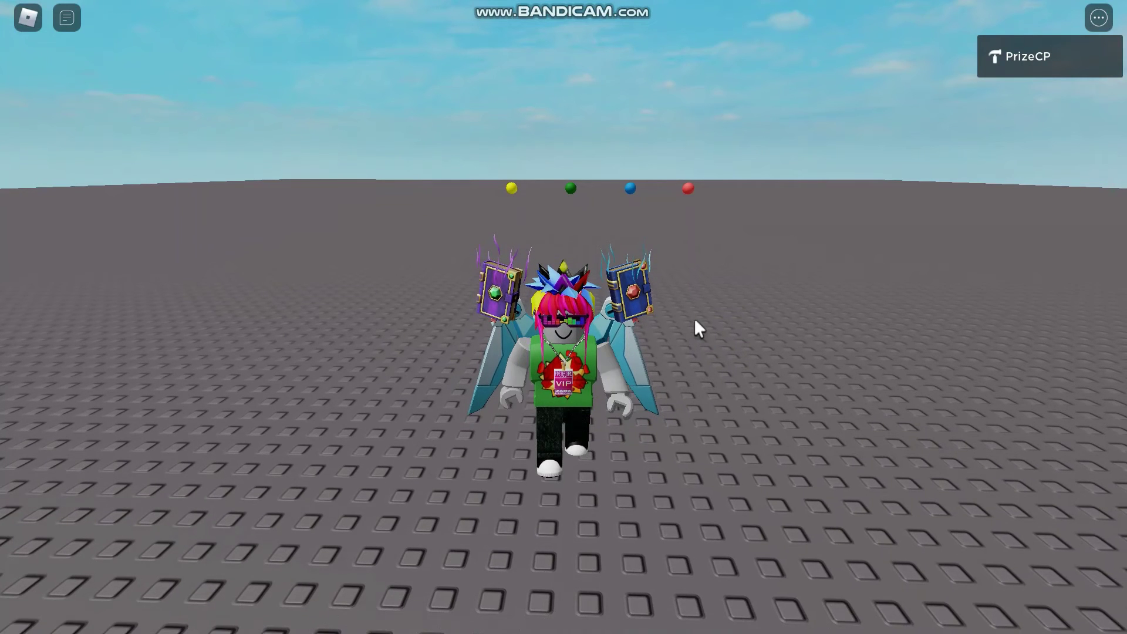
pyautogui.press('s')
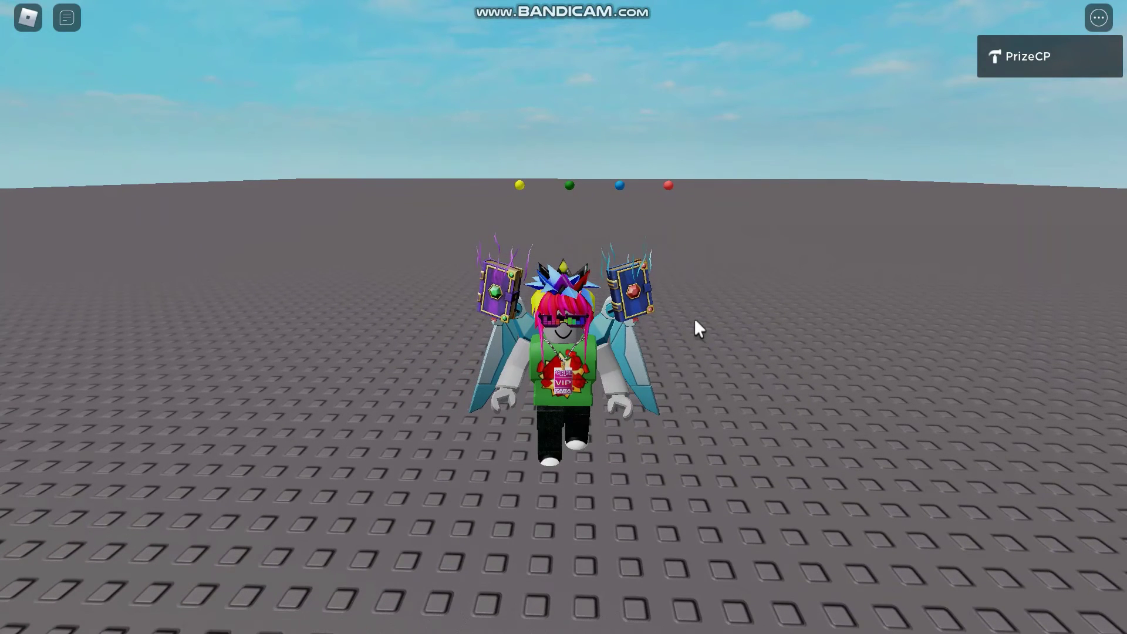
pyautogui.press('s')
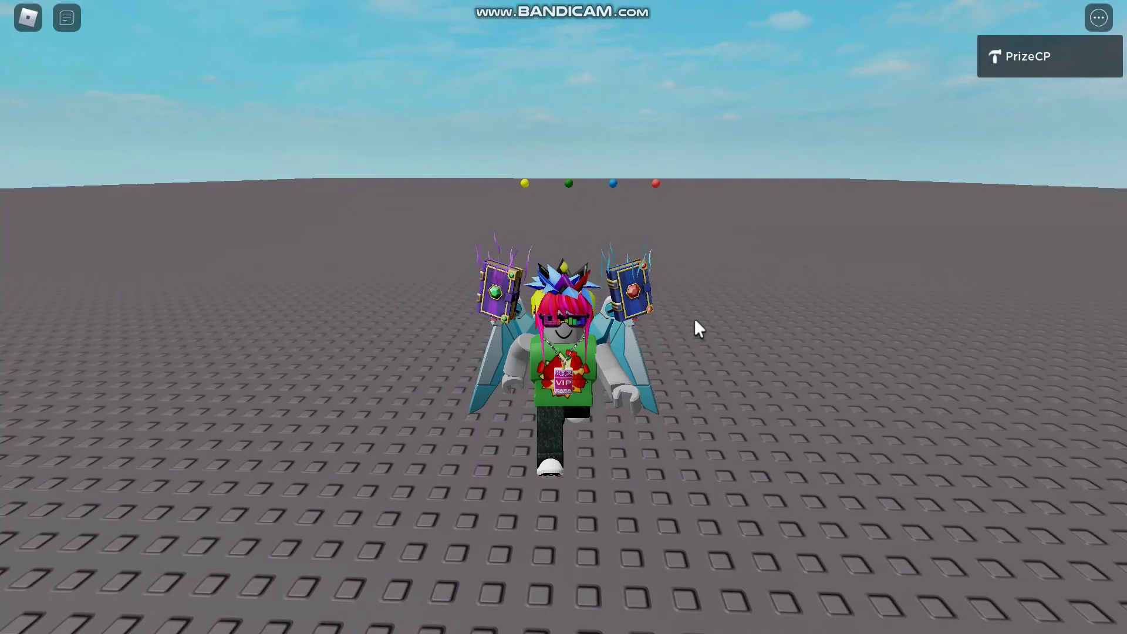
pyautogui.press('s')
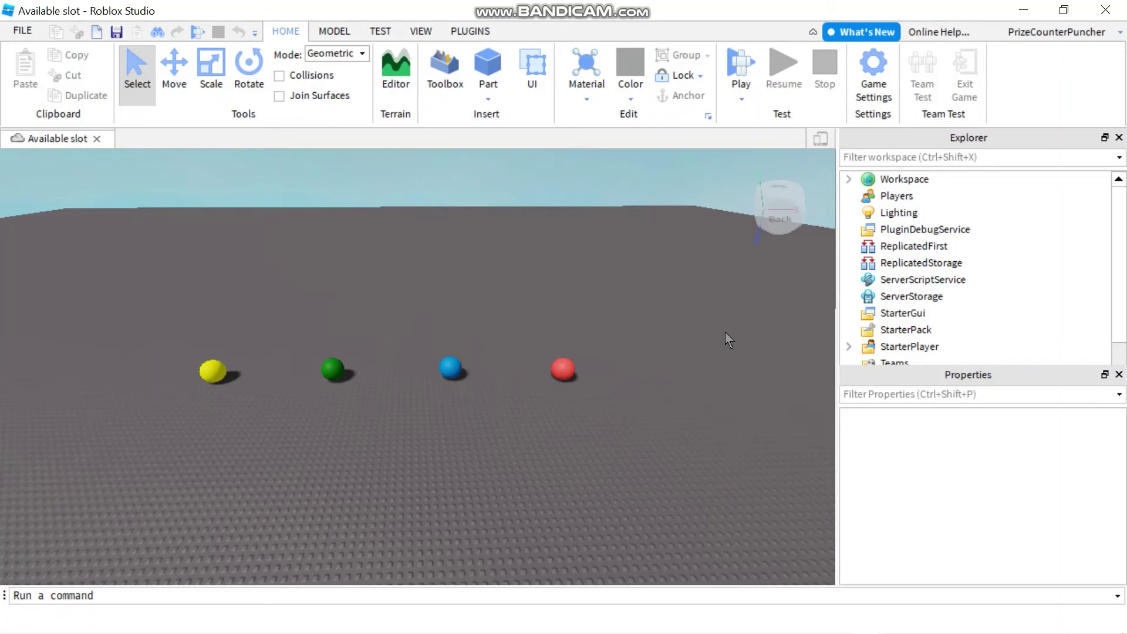
# Choose R6 as the Avatar Type under Game Settings > Avatar and save
pyautogui.click(871, 77)
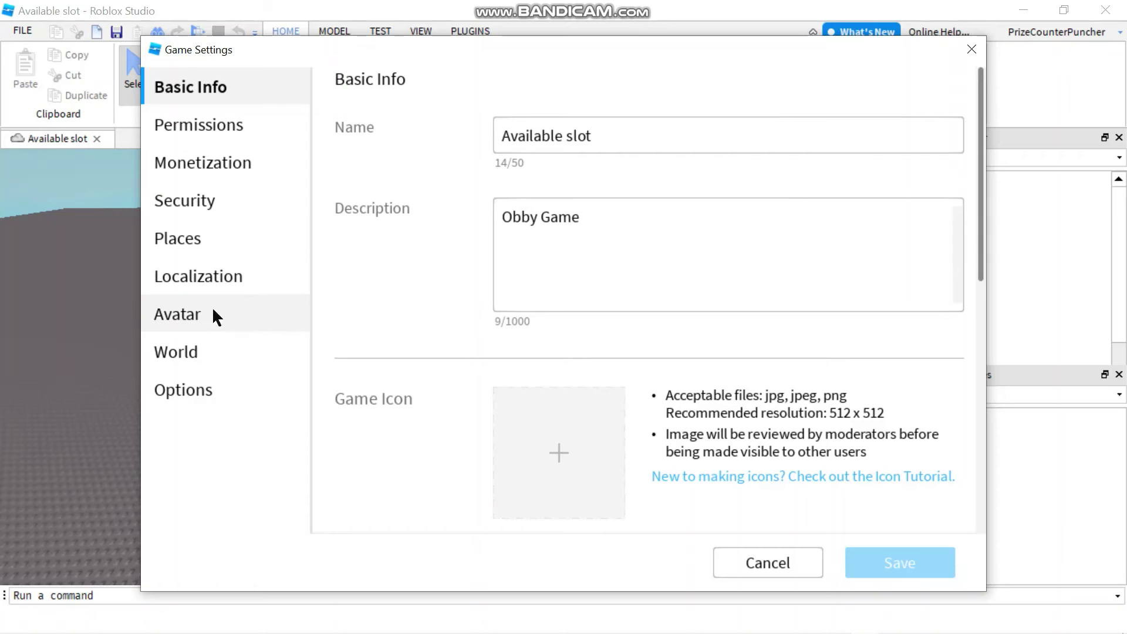
pyautogui.click(187, 314)
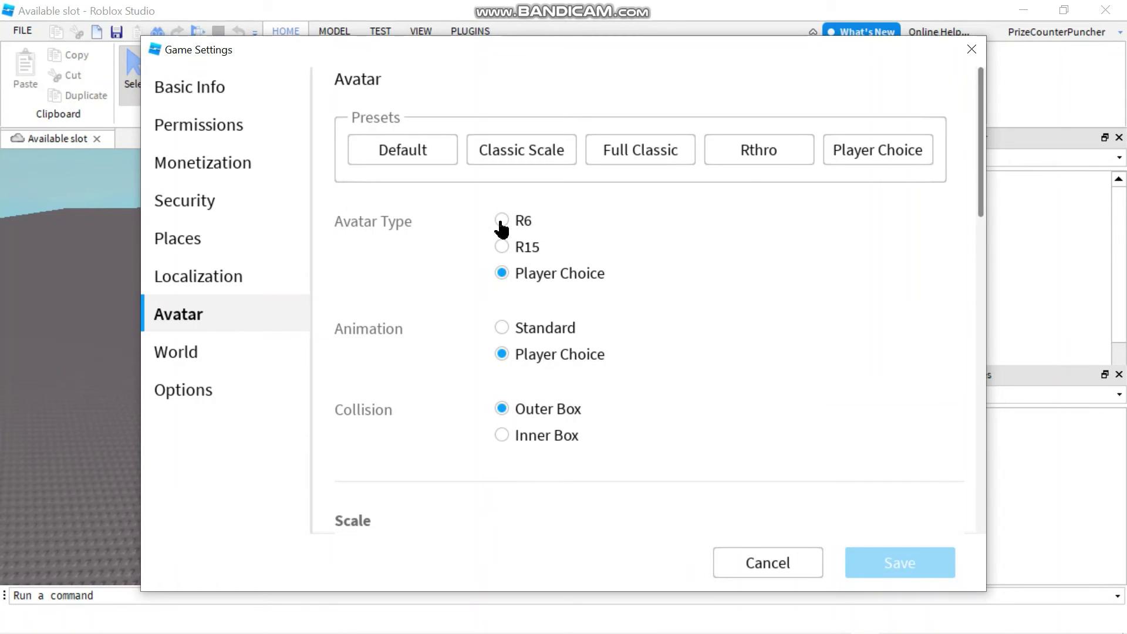
pyautogui.click(502, 221)
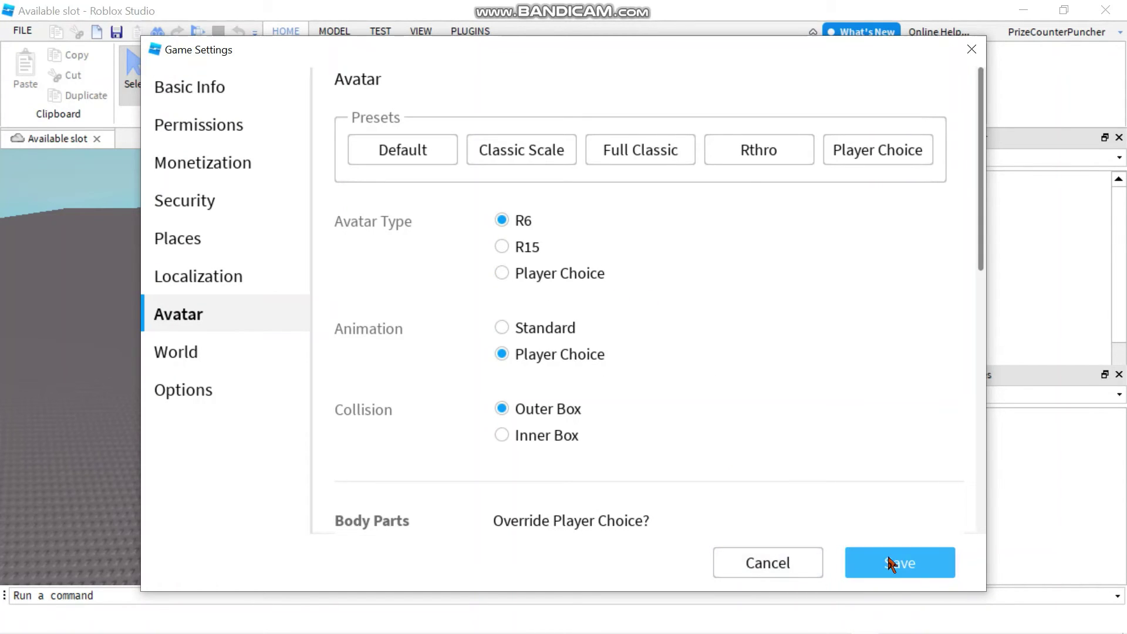
pyautogui.click(868, 563)
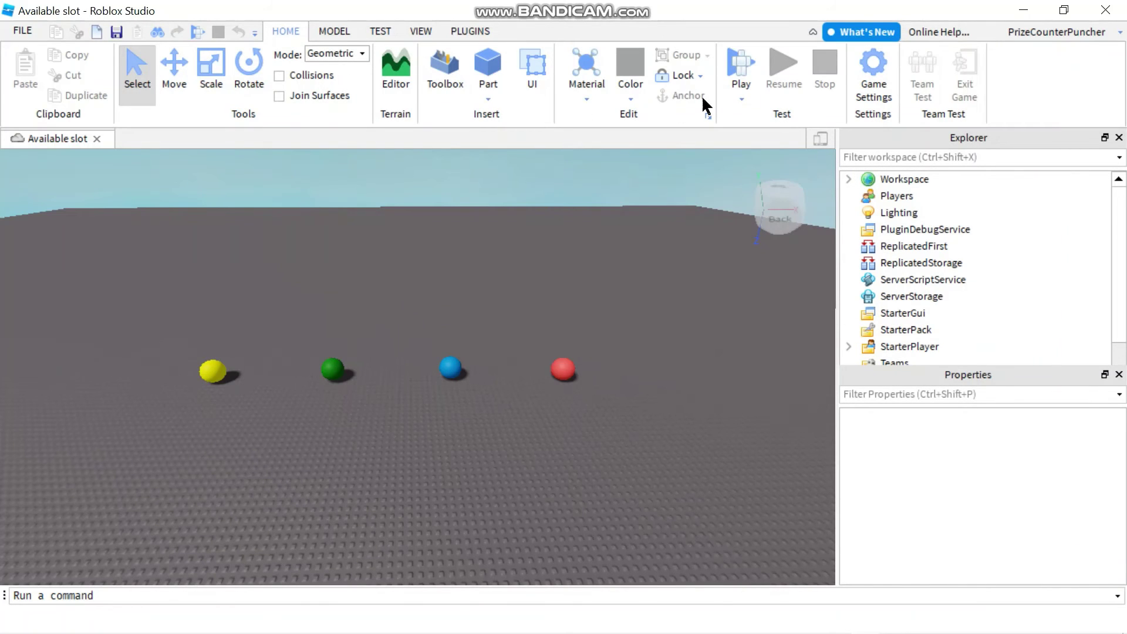
pyautogui.click(740, 64)
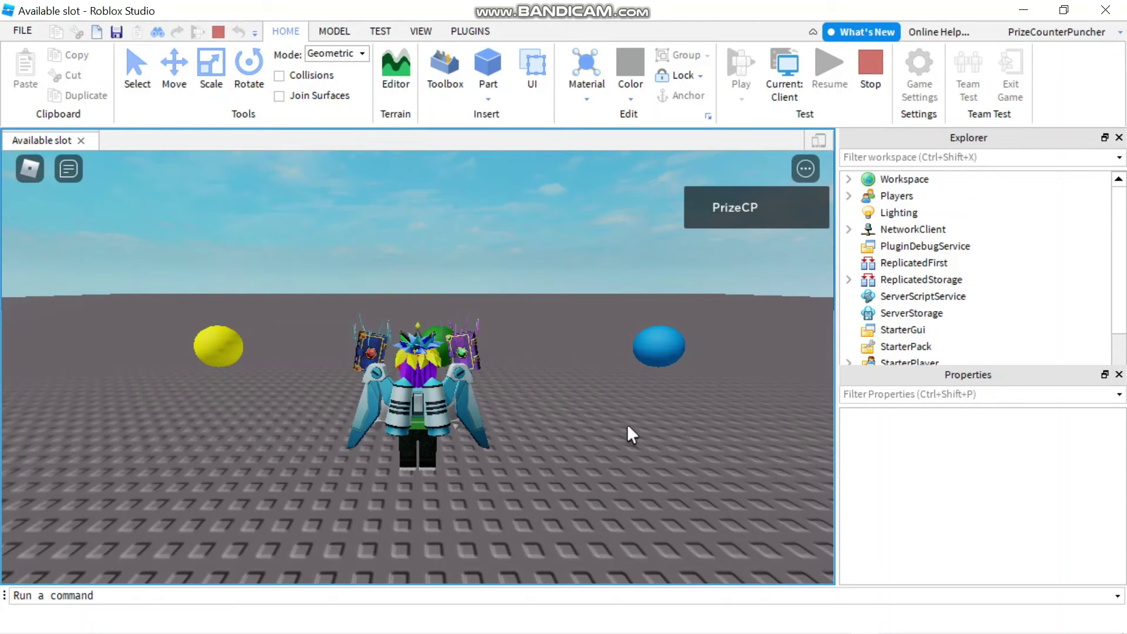
pyautogui.press('s')
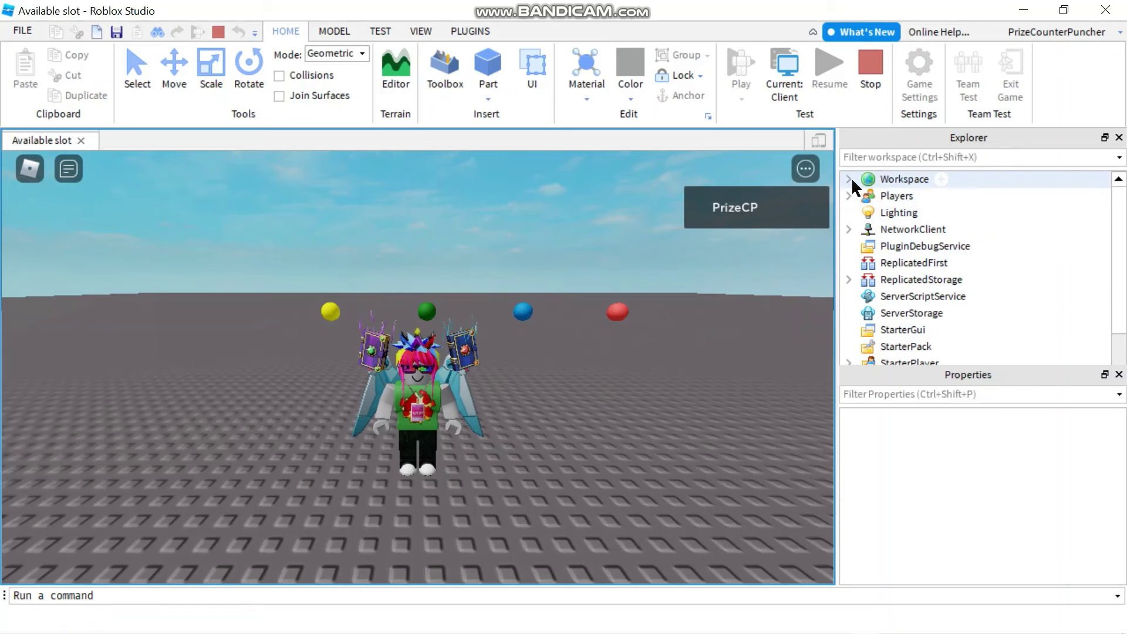
pyautogui.click(849, 179)
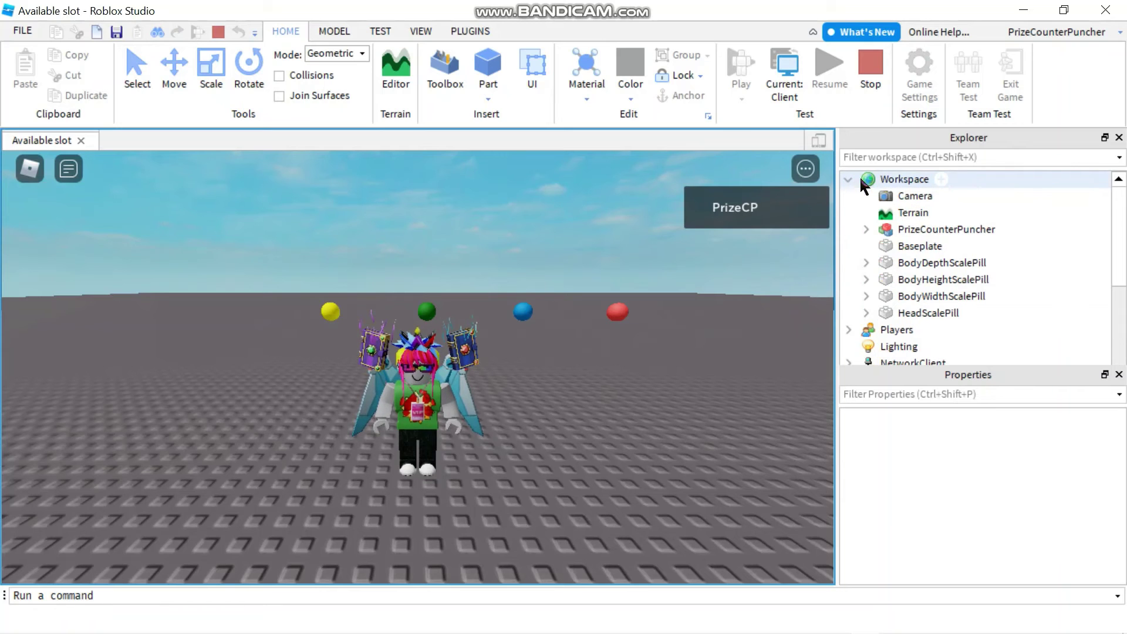
pyautogui.click(865, 229)
pyautogui.scroll(-2, 1046, 252)
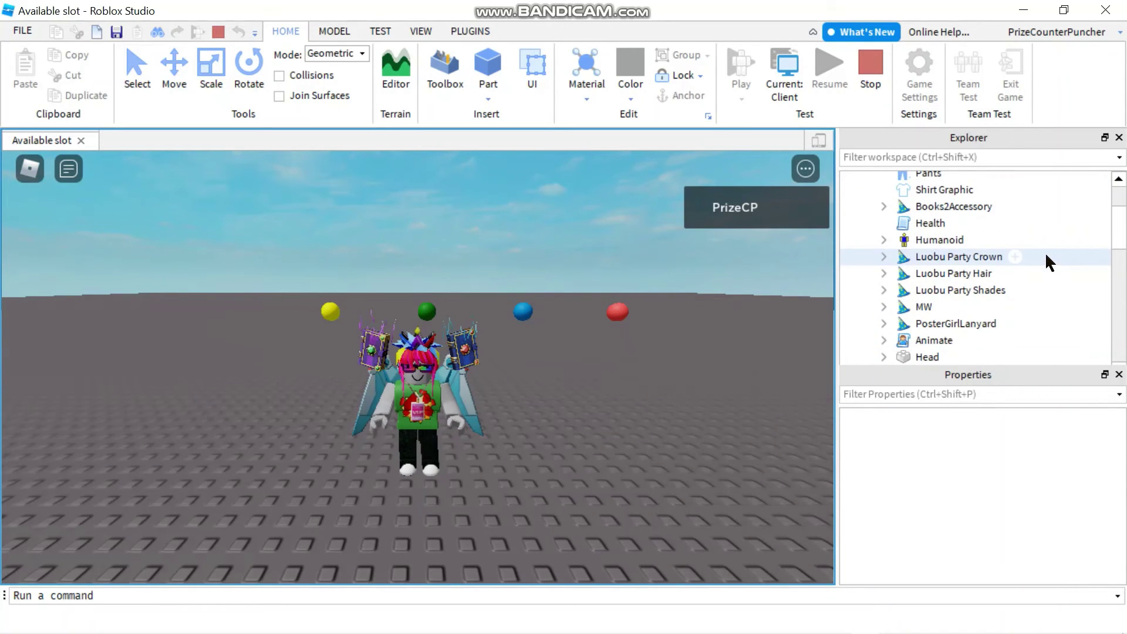
pyautogui.scroll(-1, 1047, 255)
pyautogui.scroll(-1, 1047, 255)
pyautogui.scroll(-1, 1046, 255)
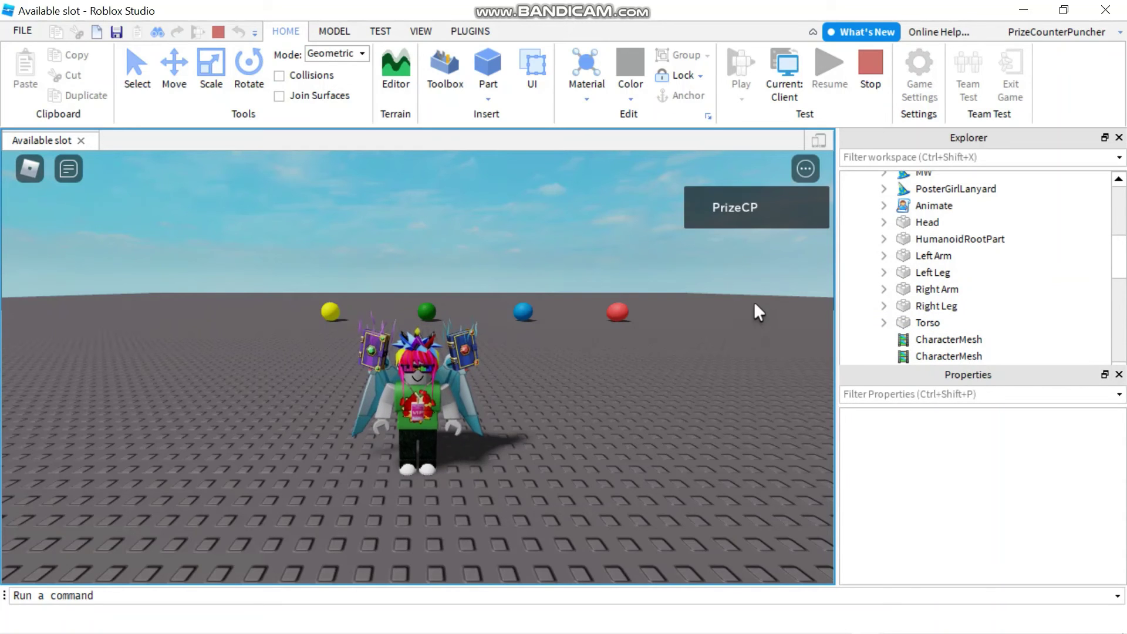
pyautogui.click(871, 77)
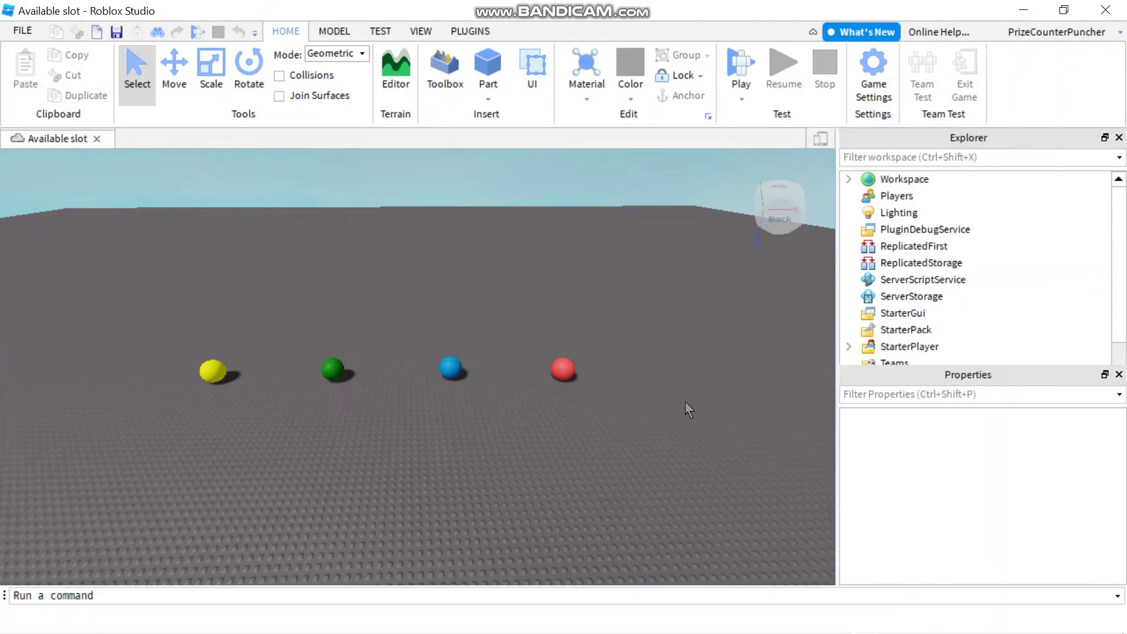
# Set Game Settings' Avatar Type to R15 and save, confirming the shutdown warning
pyautogui.click(879, 70)
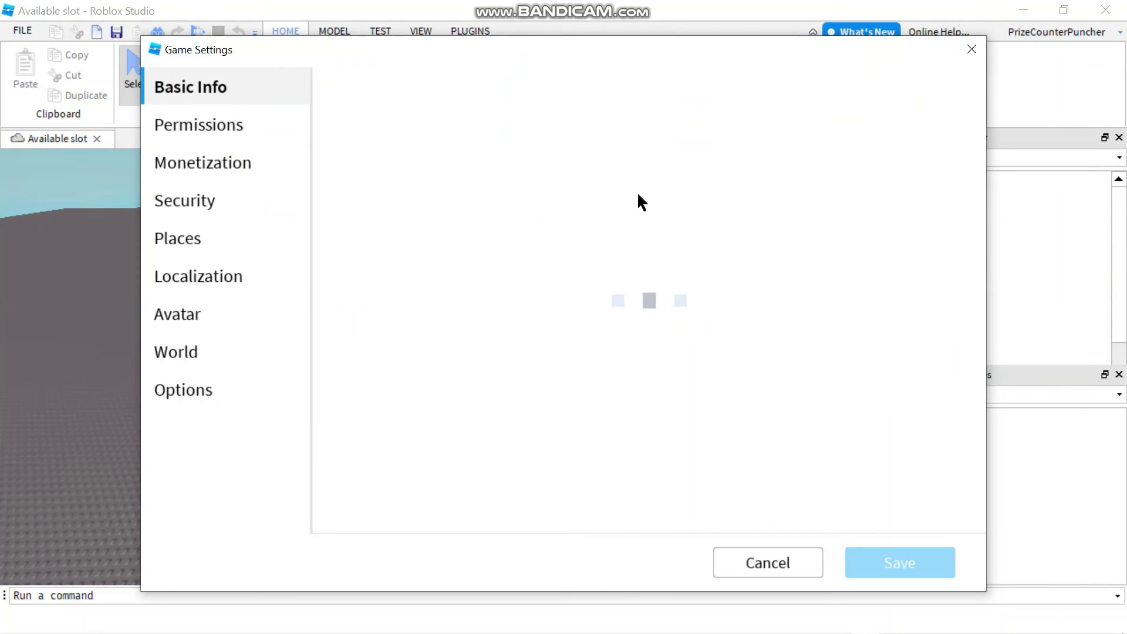
pyautogui.click(182, 315)
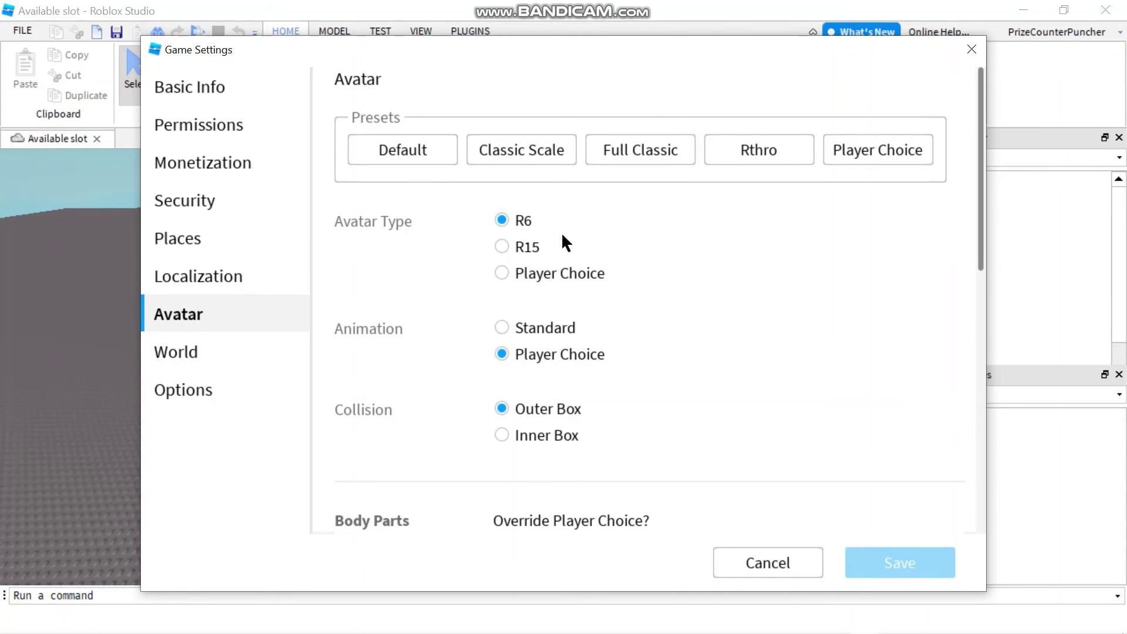
pyautogui.click(503, 247)
pyautogui.click(889, 573)
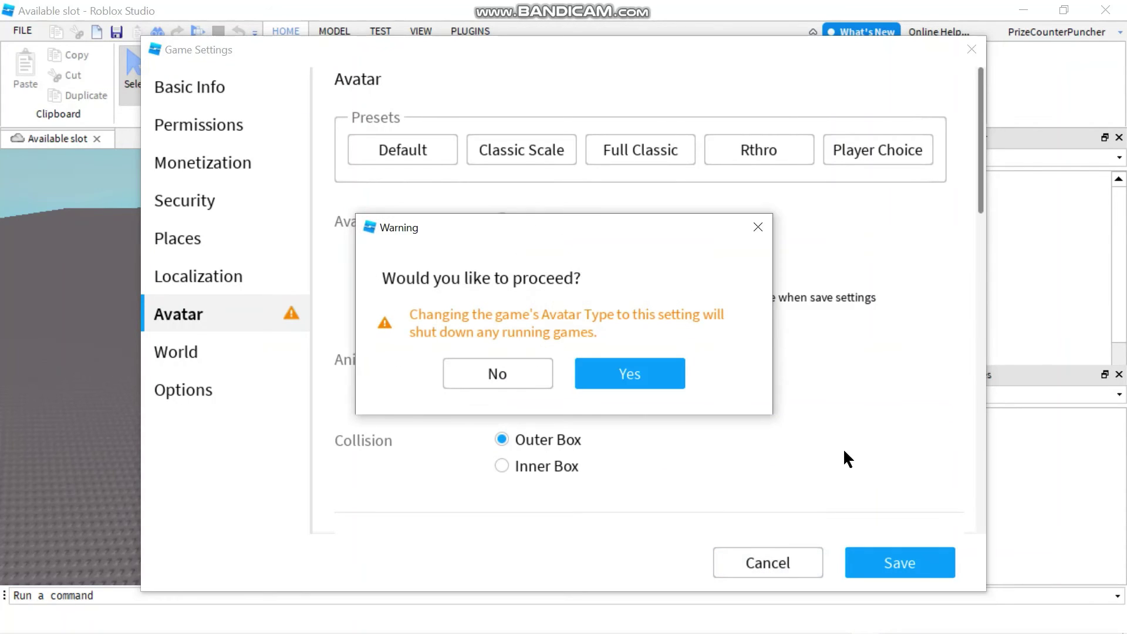
pyautogui.click(630, 380)
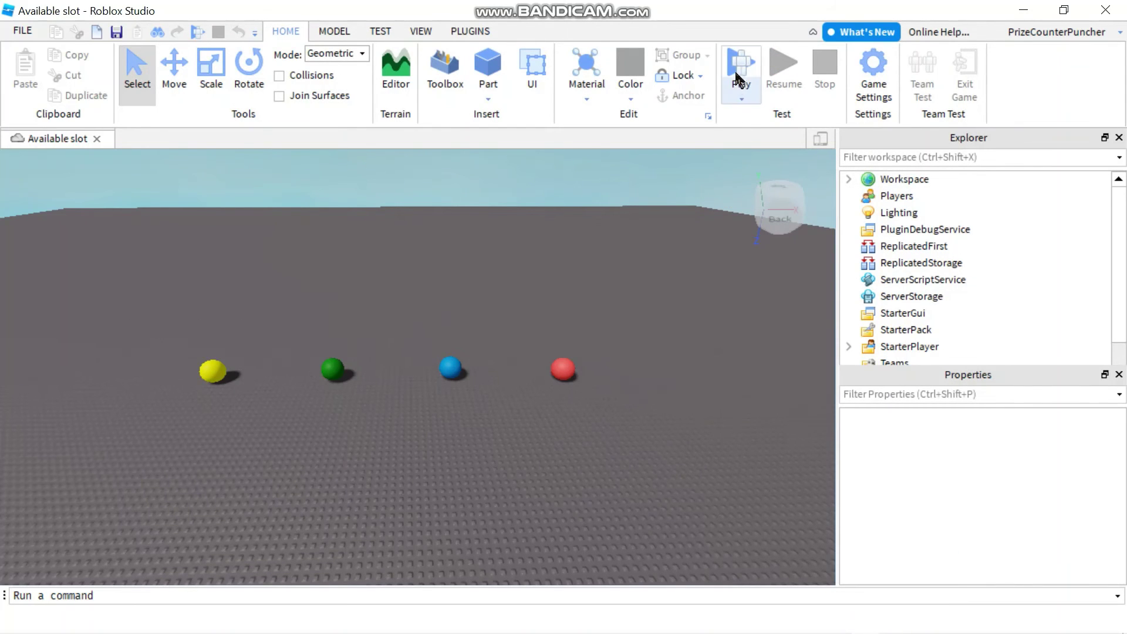
# Playtest, walk the avatar, and expand Workspace and the character to show its R15 parts
pyautogui.click(740, 75)
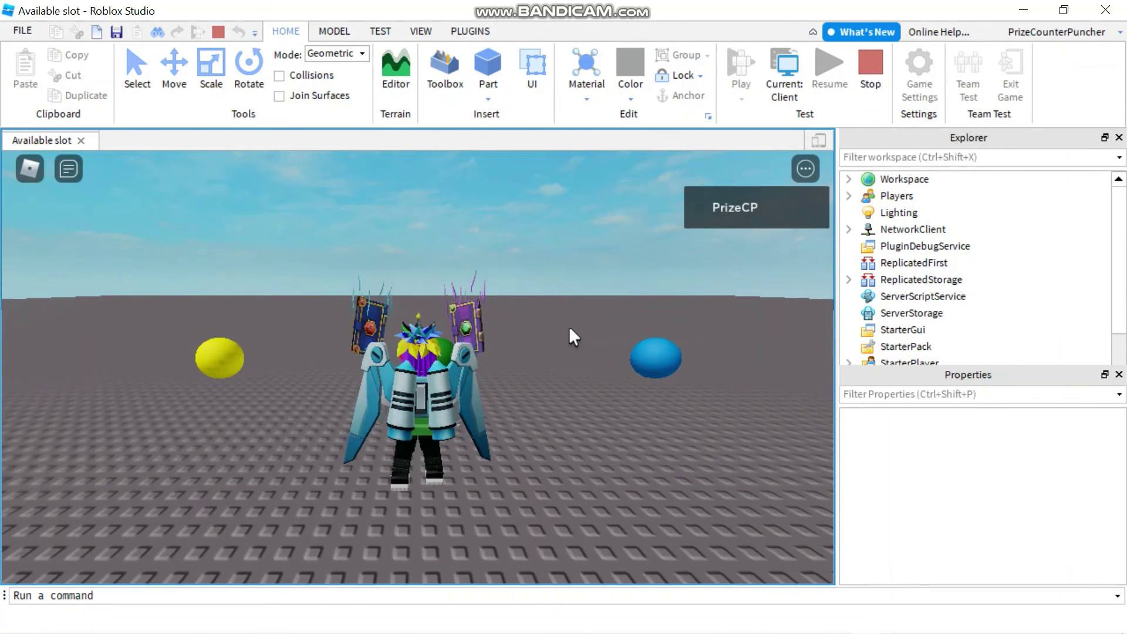
pyautogui.press('s')
pyautogui.press('s')
pyautogui.press('s')
pyautogui.press('s')
pyautogui.click(847, 179)
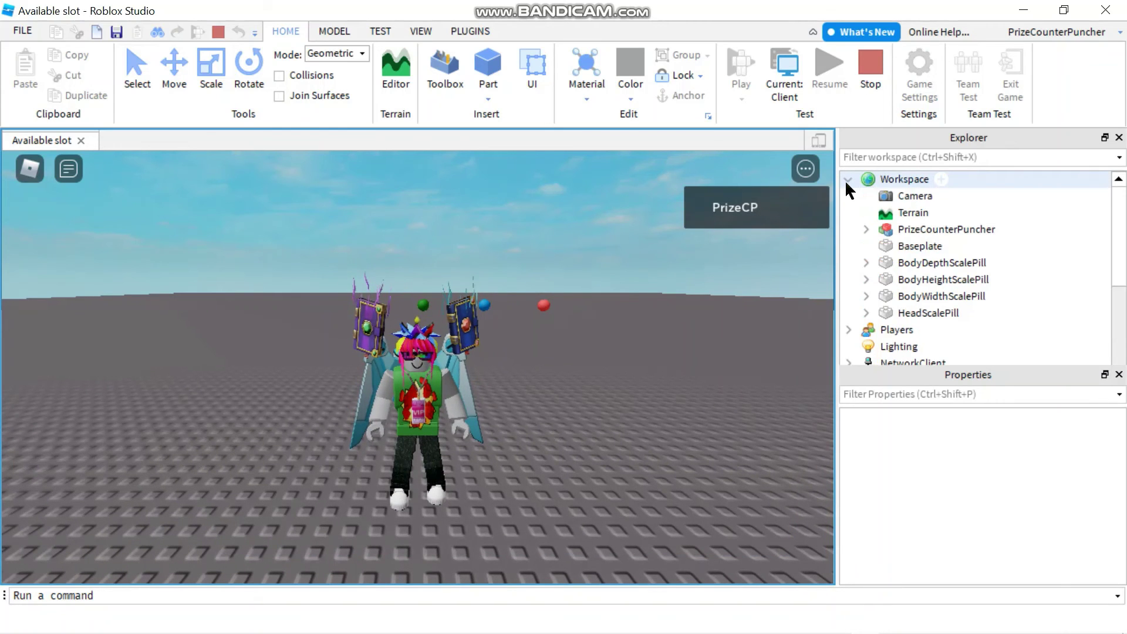
pyautogui.click(864, 229)
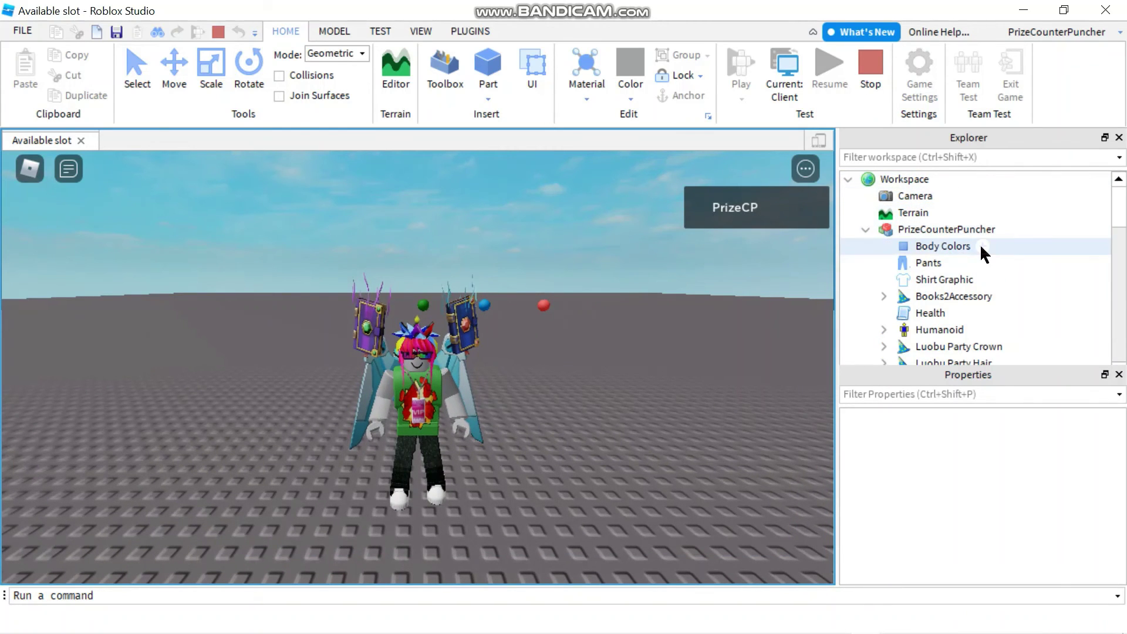
pyautogui.scroll(-3, 980, 248)
pyautogui.scroll(-3, 980, 251)
pyautogui.scroll(-2, 981, 251)
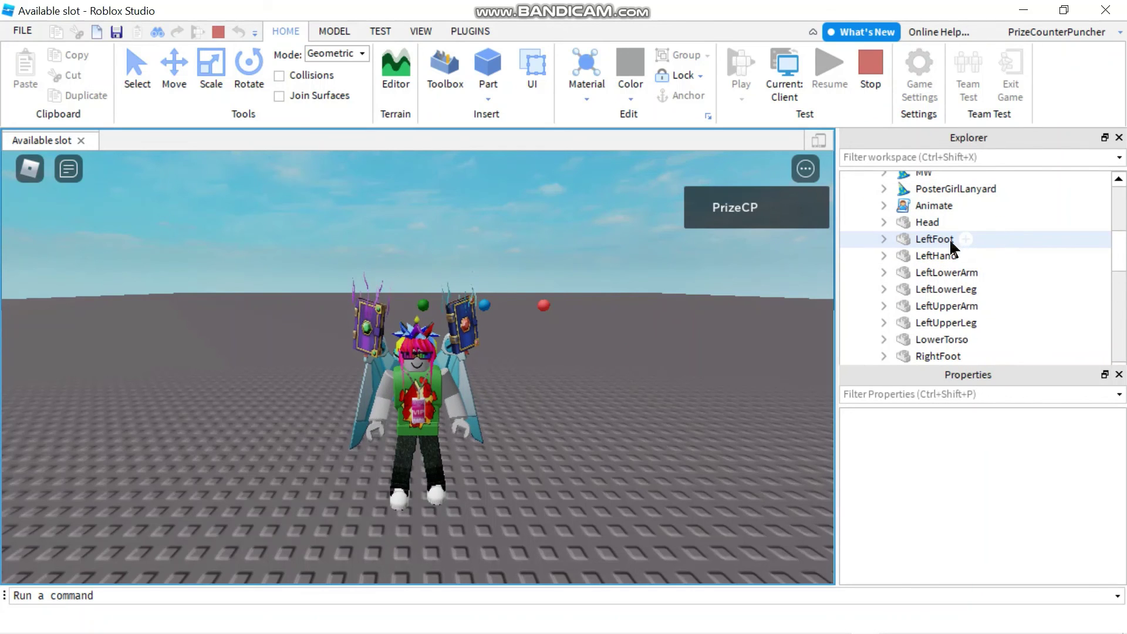
pyautogui.scroll(-3, 953, 313)
pyautogui.scroll(-2, 954, 313)
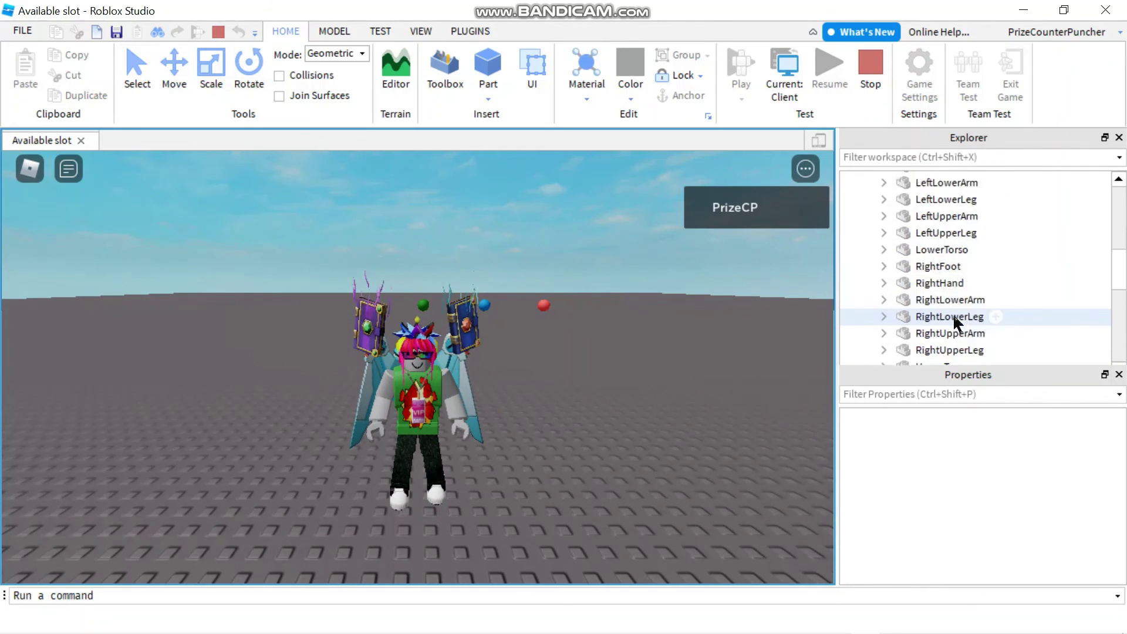
pyautogui.scroll(-2, 943, 291)
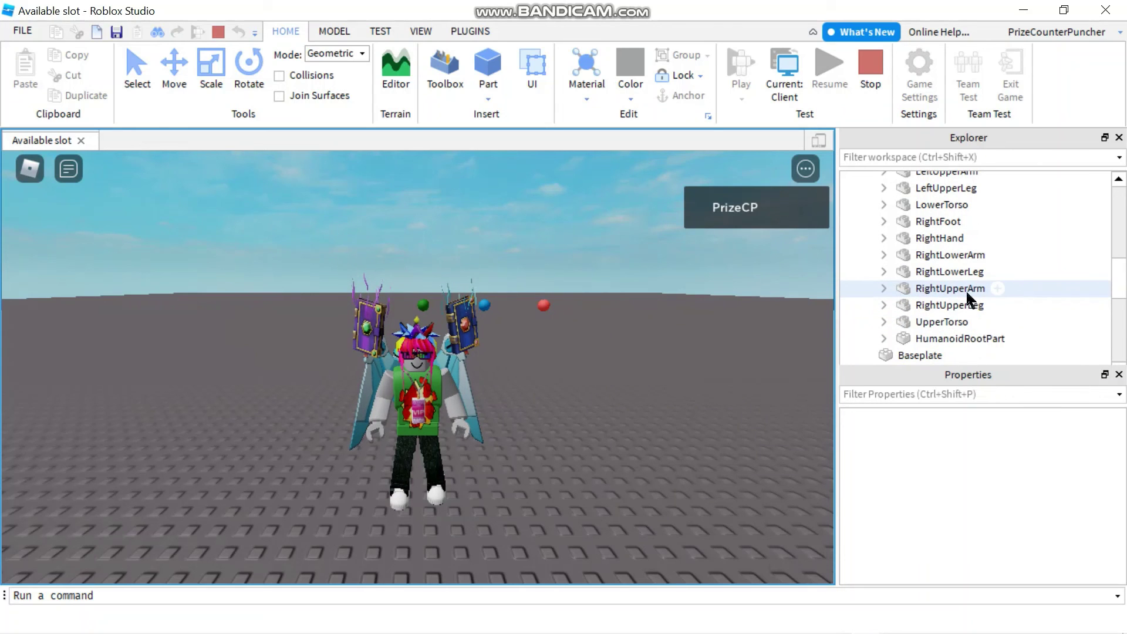